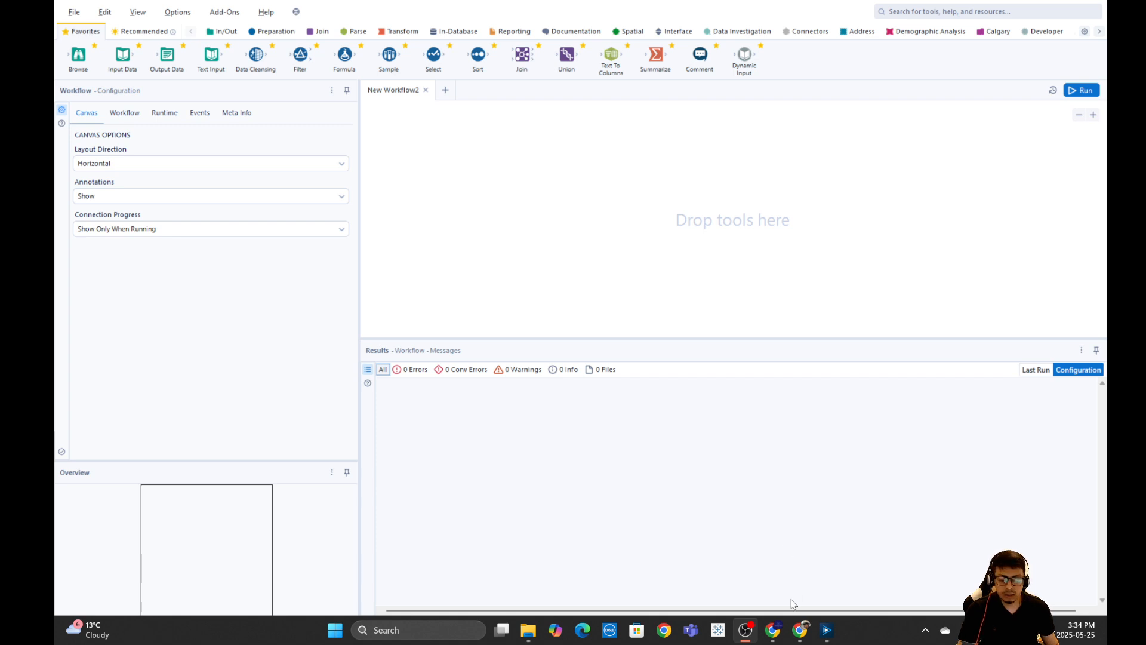
Switch to Chrome, open a new tab and search Google for sample superstore dataset.
{"action": "mouse_move", "coordinate": [779, 636]}
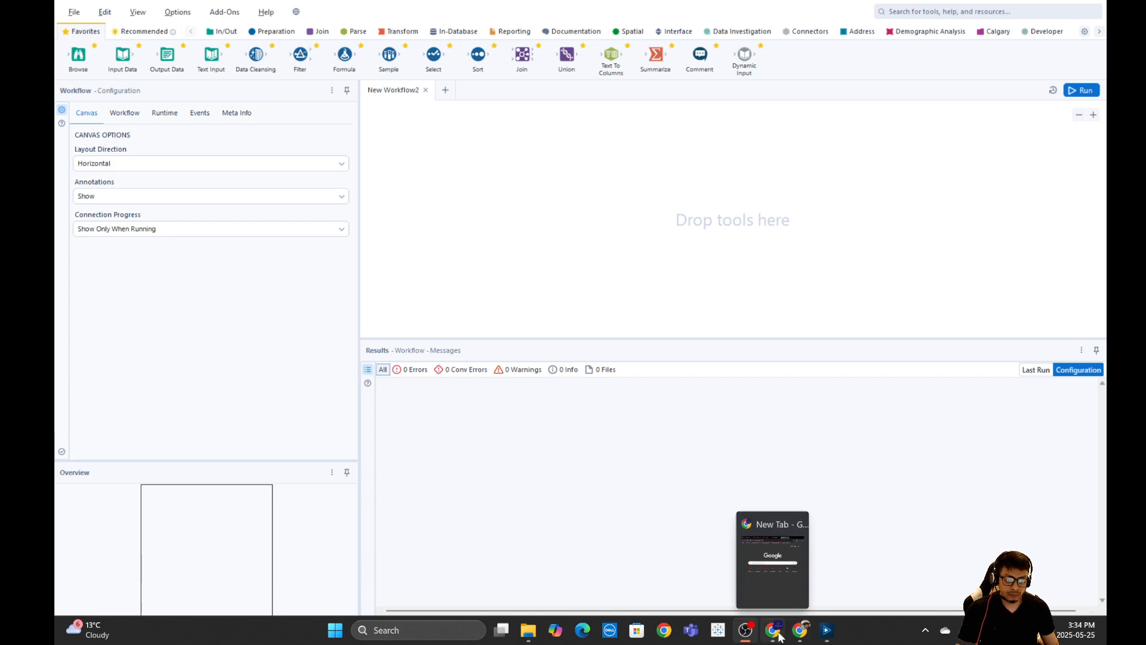
{"action": "left_click", "coordinate": [785, 591]}
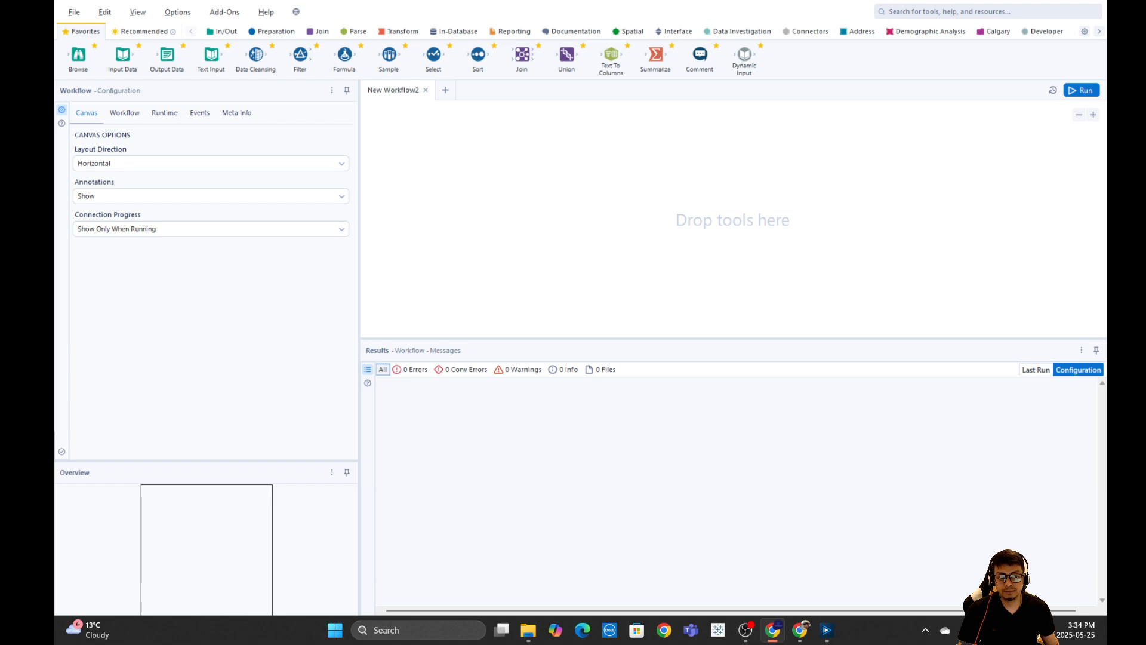
{"action": "left_click_drag", "start_coordinate": [430, 642], "coordinate": [486, 109]}
{"action": "left_click", "coordinate": [579, 108]}
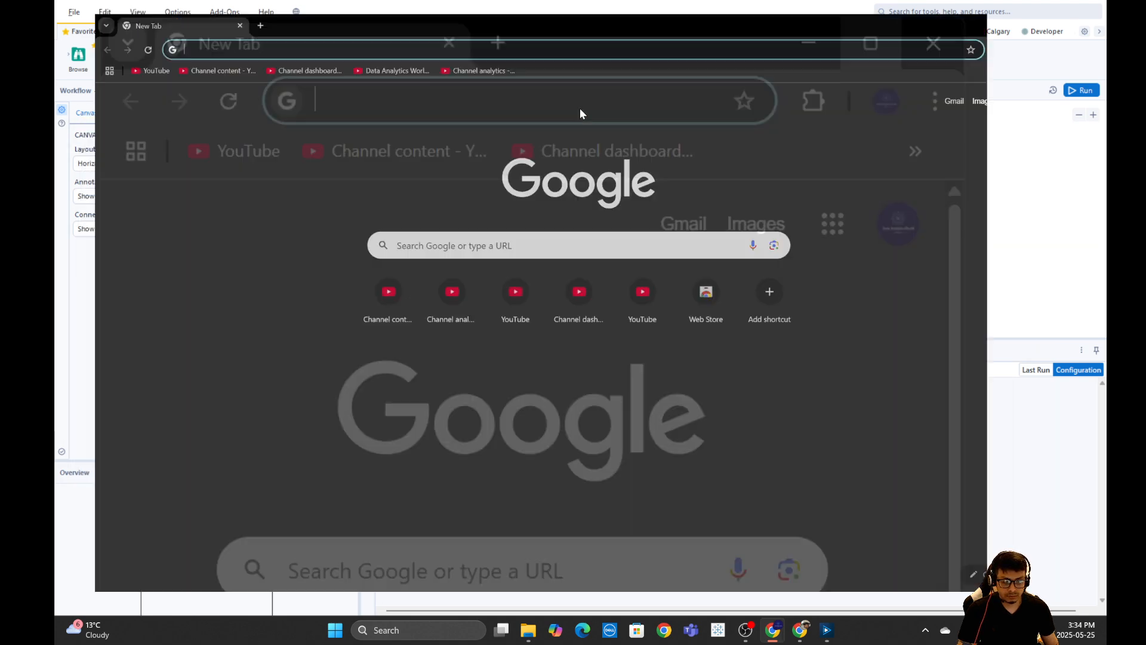
{"action": "left_click", "coordinate": [242, 25]}
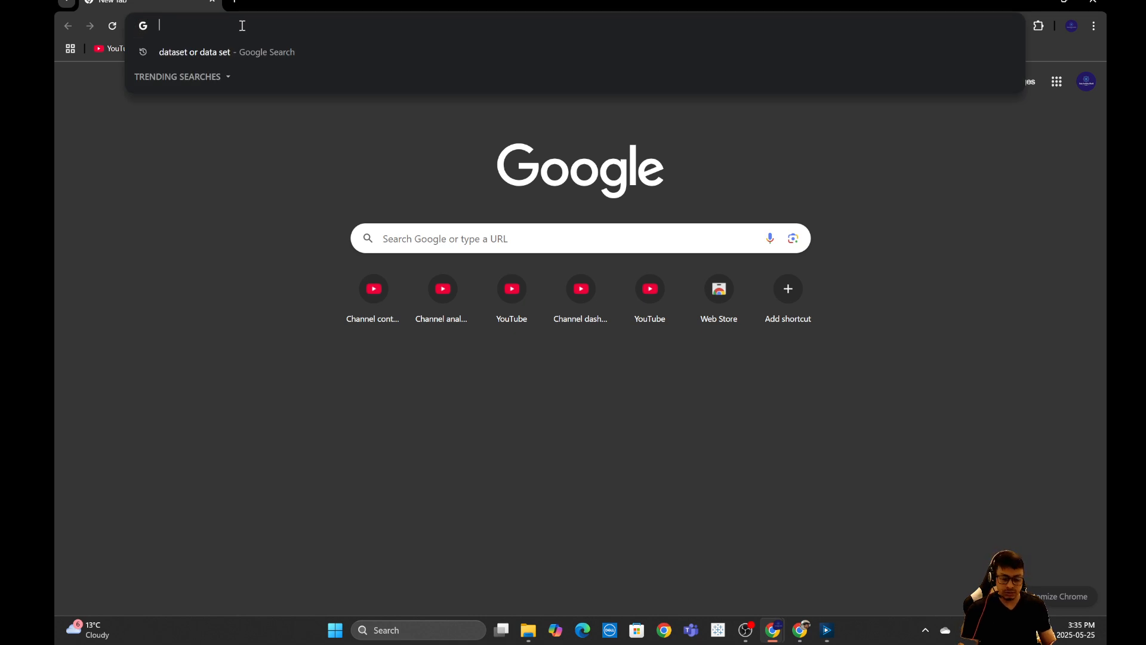
{"action": "type", "text": "samp"}
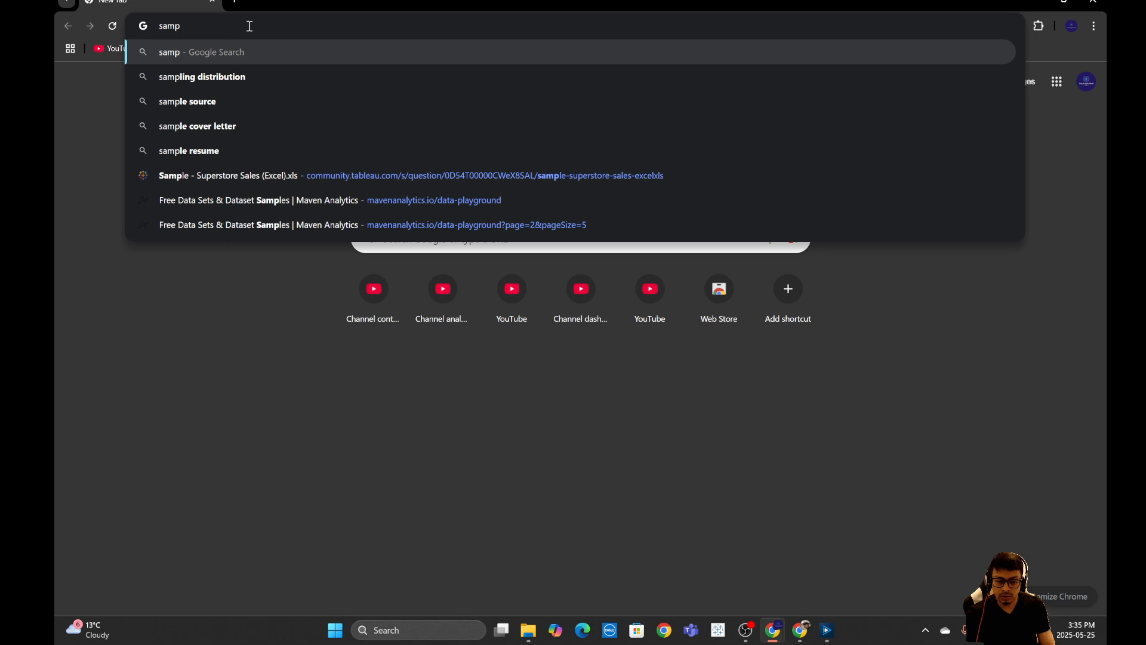
{"action": "type", "text": "le super"}
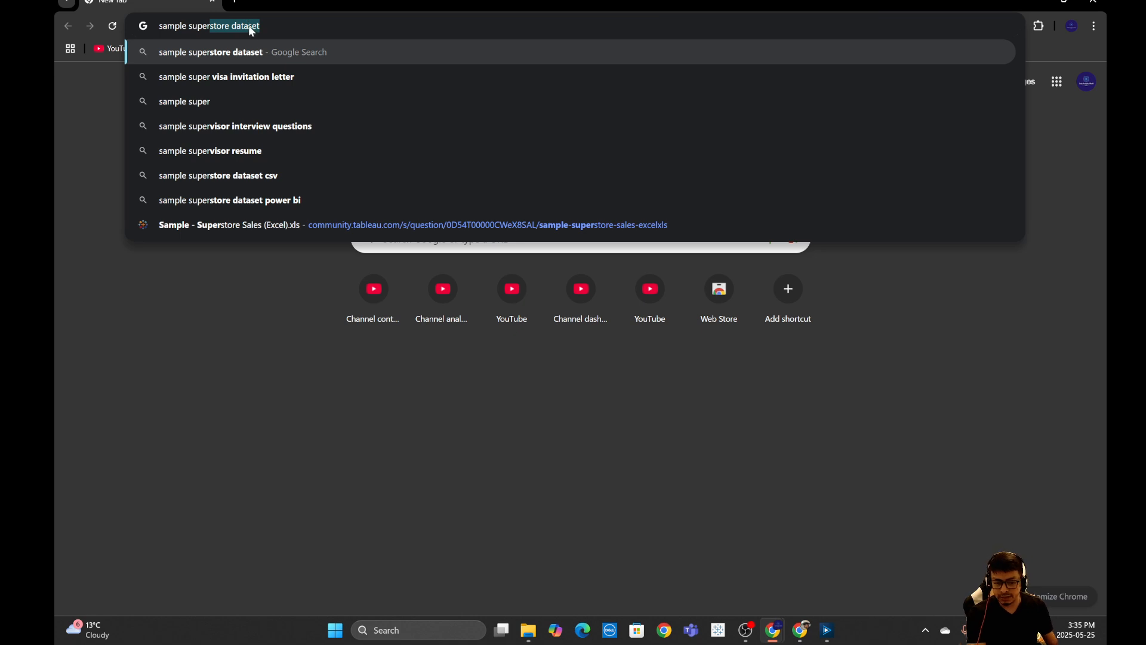
{"action": "left_click", "coordinate": [242, 59]}
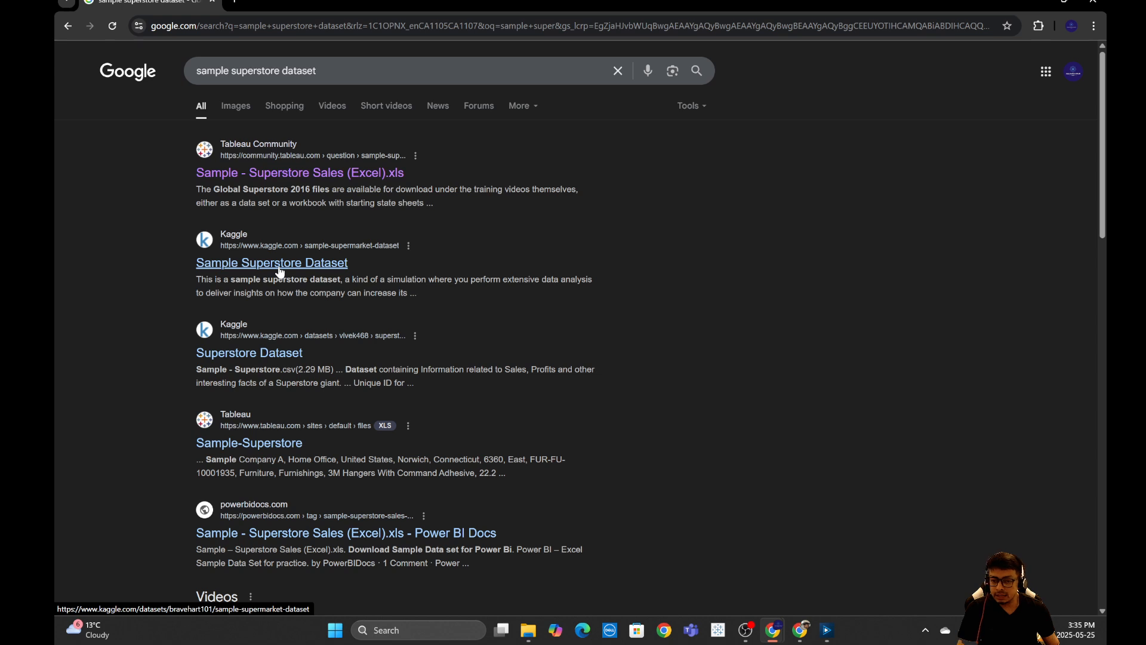
Open the Tableau Community page for Sample - Superstore Sales (Excel).xls, then switch back to Alteryx.
{"action": "left_click", "coordinate": [280, 179]}
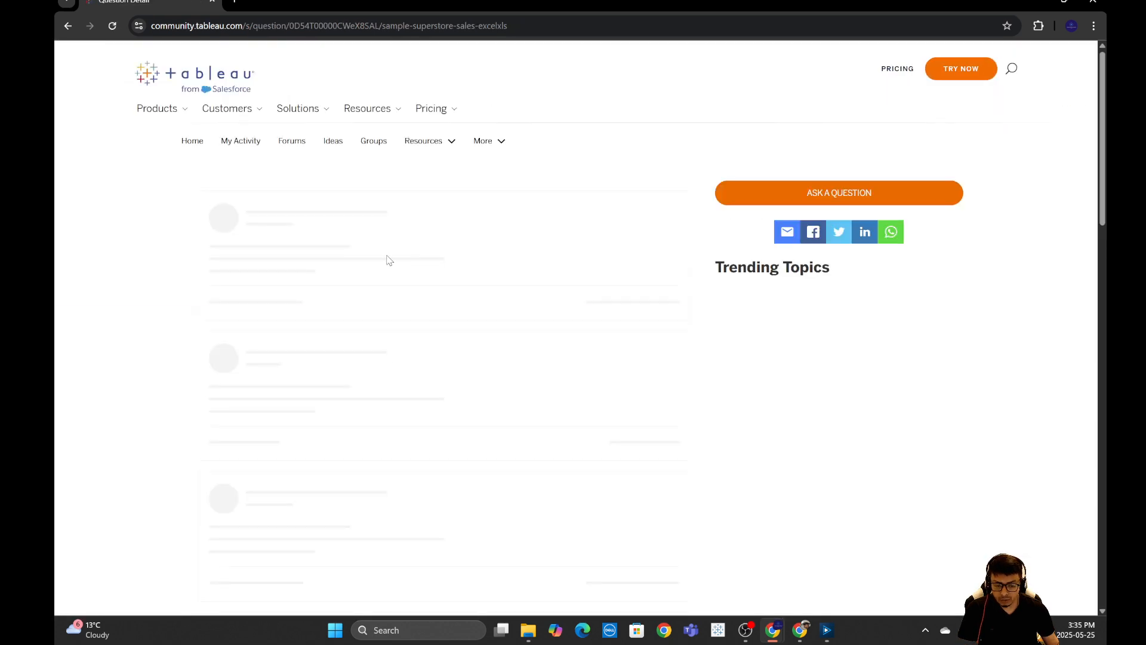
{"action": "scroll", "coordinate": [493, 298], "scroll_direction": "down", "scroll_amount": 2}
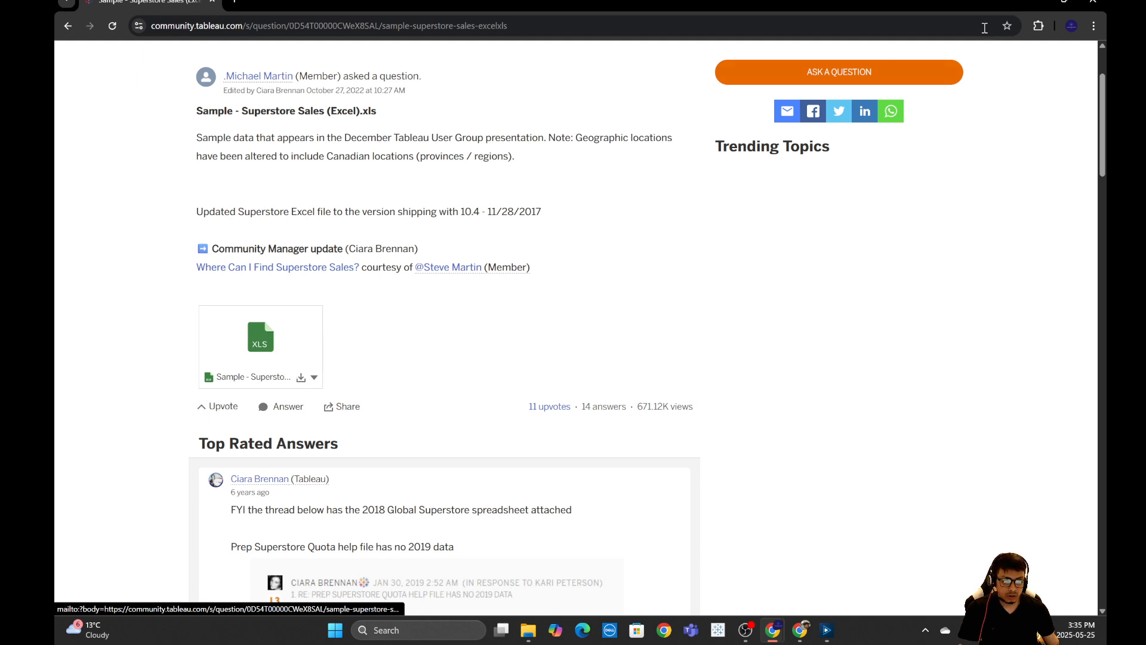
{"action": "left_click", "coordinate": [1091, 3]}
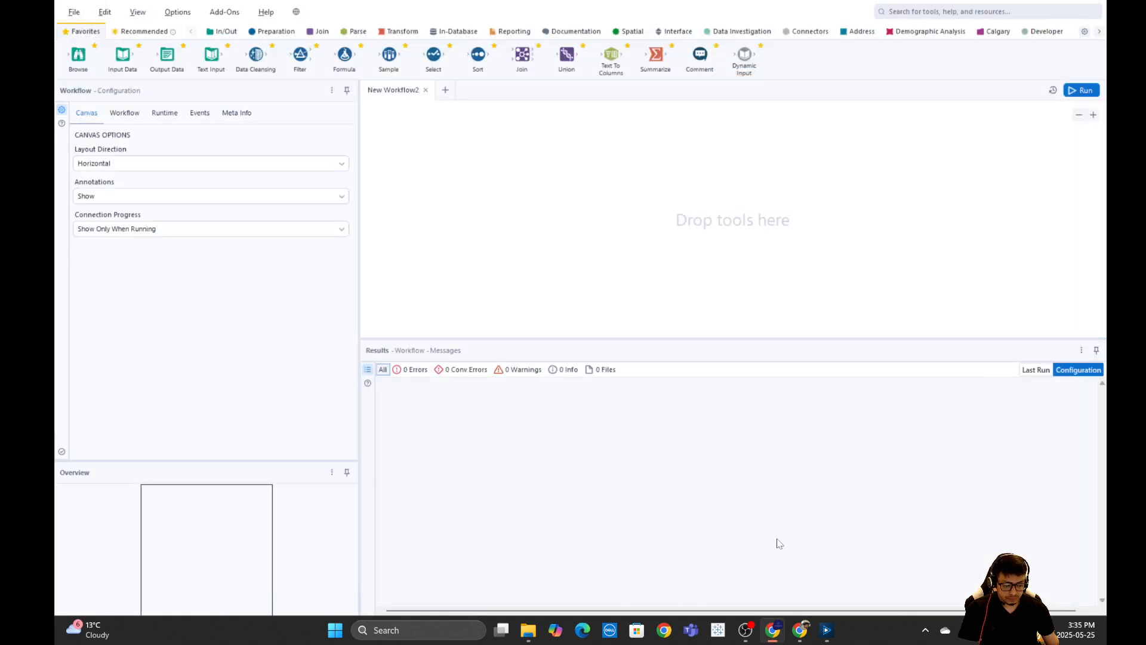
{"action": "left_click", "coordinate": [800, 628]}
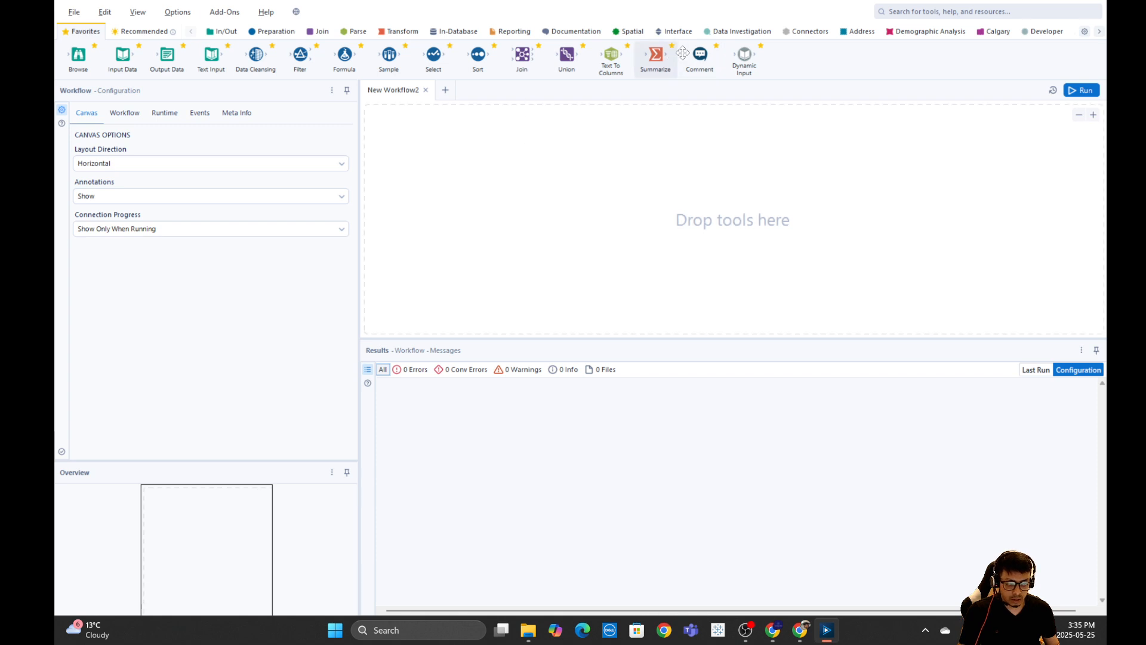
Add a comment to the canvas reading "Date in String format : YYYY-MM-DD".
{"action": "left_click_drag", "start_coordinate": [699, 55], "coordinate": [758, 253]}
{"action": "left_click", "coordinate": [164, 138]}
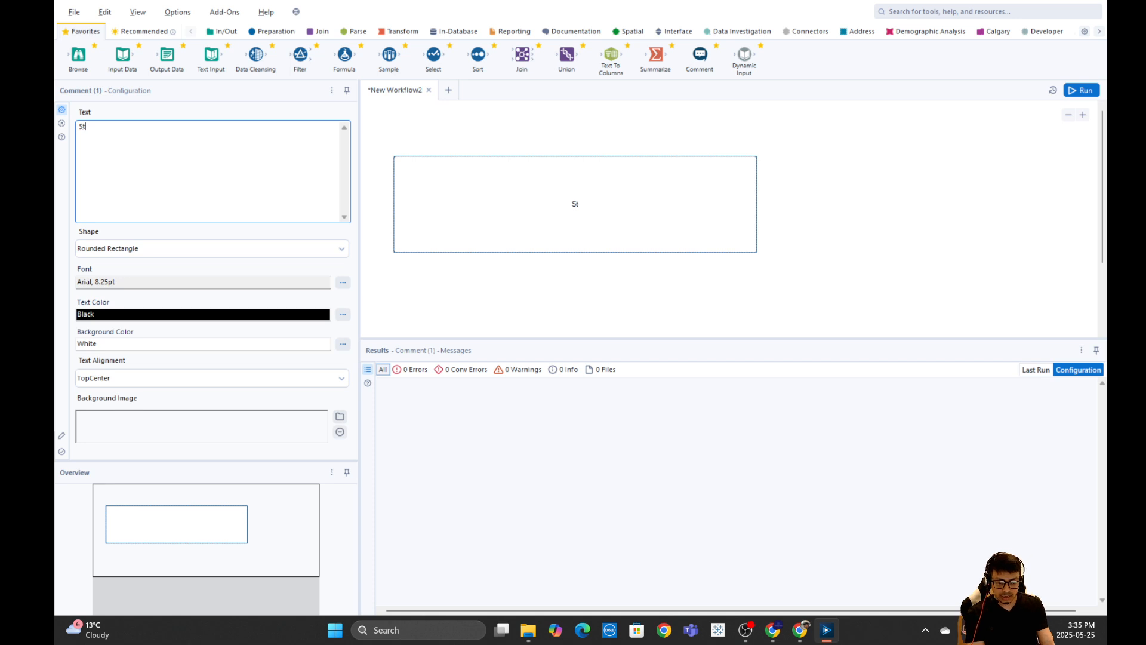
{"action": "type", "text": "Date "}
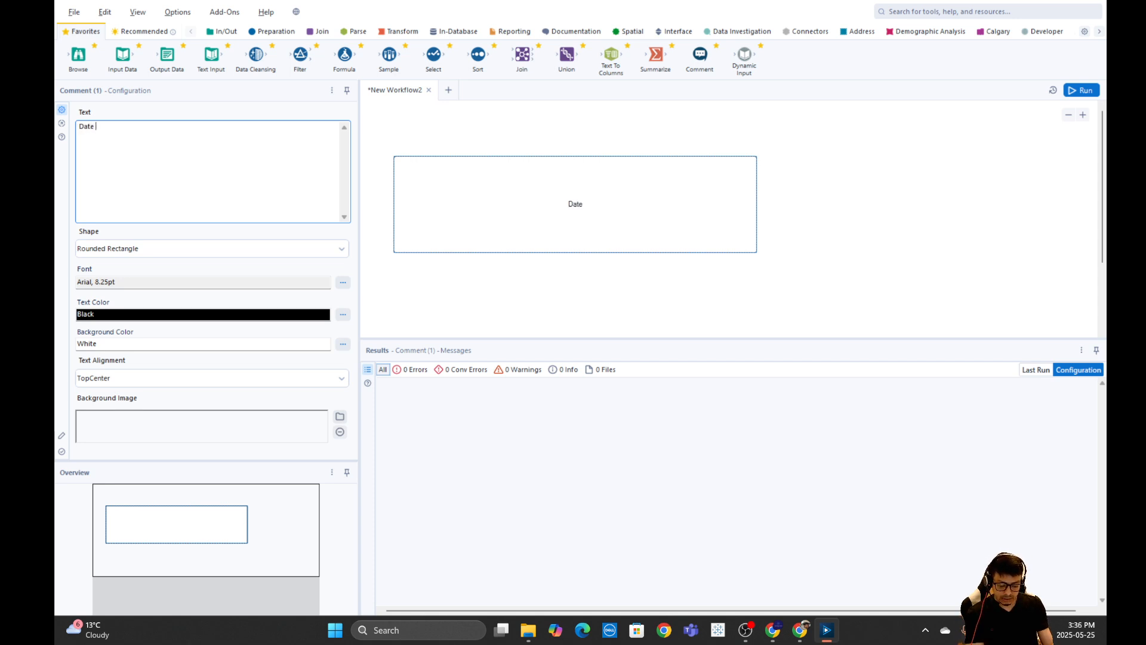
{"action": "type", "text": "in Strin"}
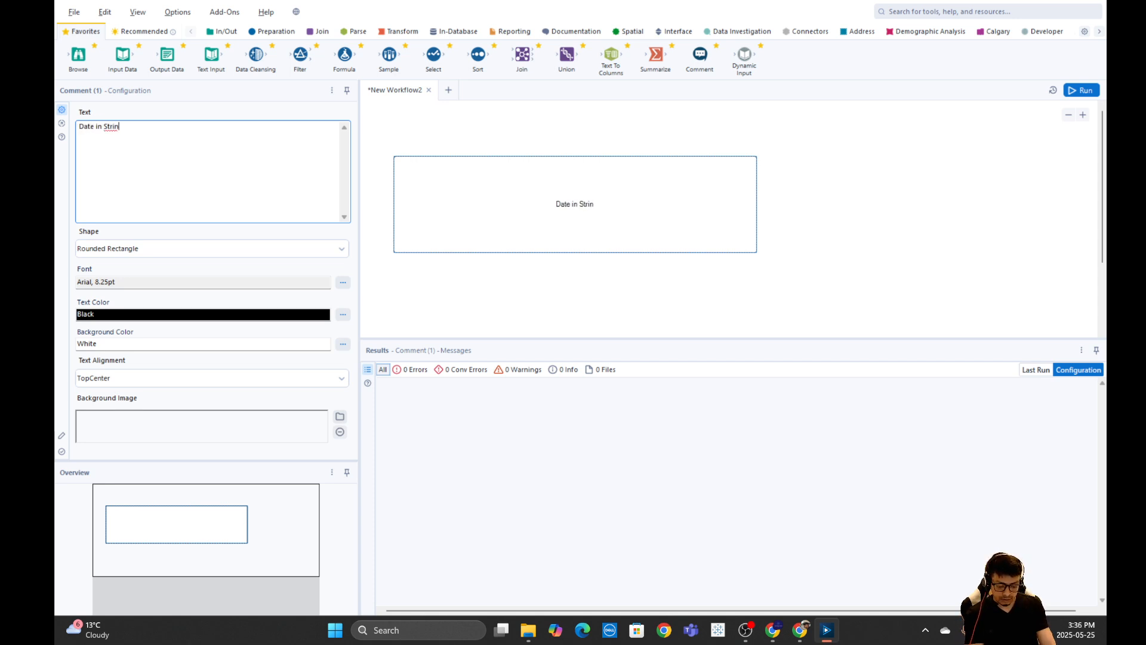
{"action": "type", "text": "g format : "}
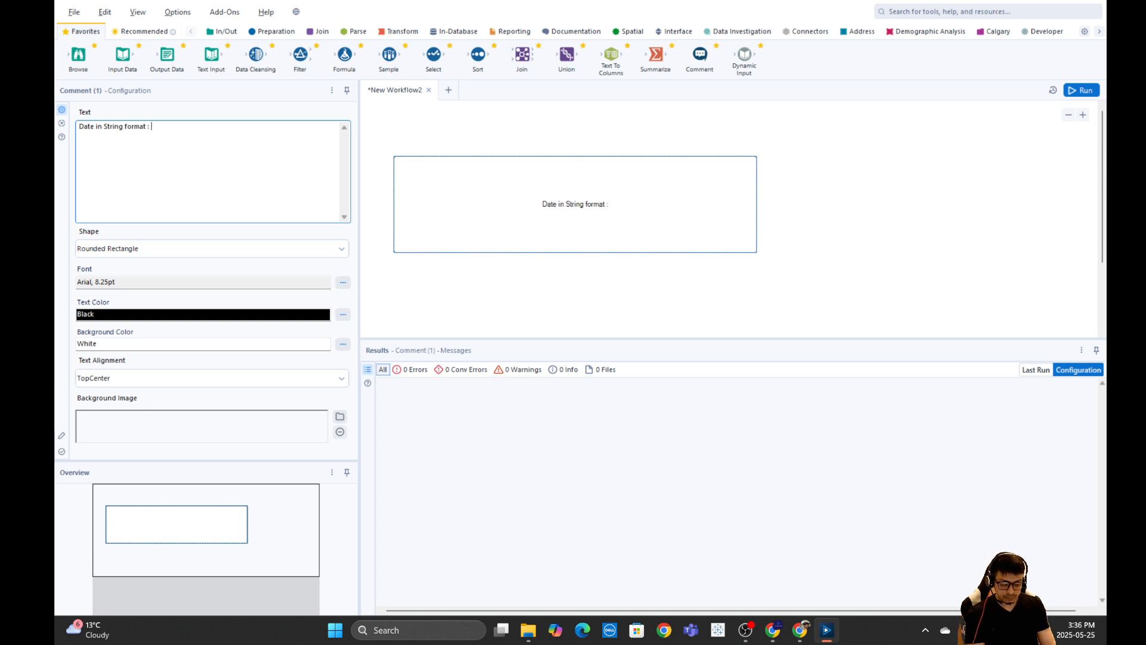
{"action": "type", "text": "YYYY"}
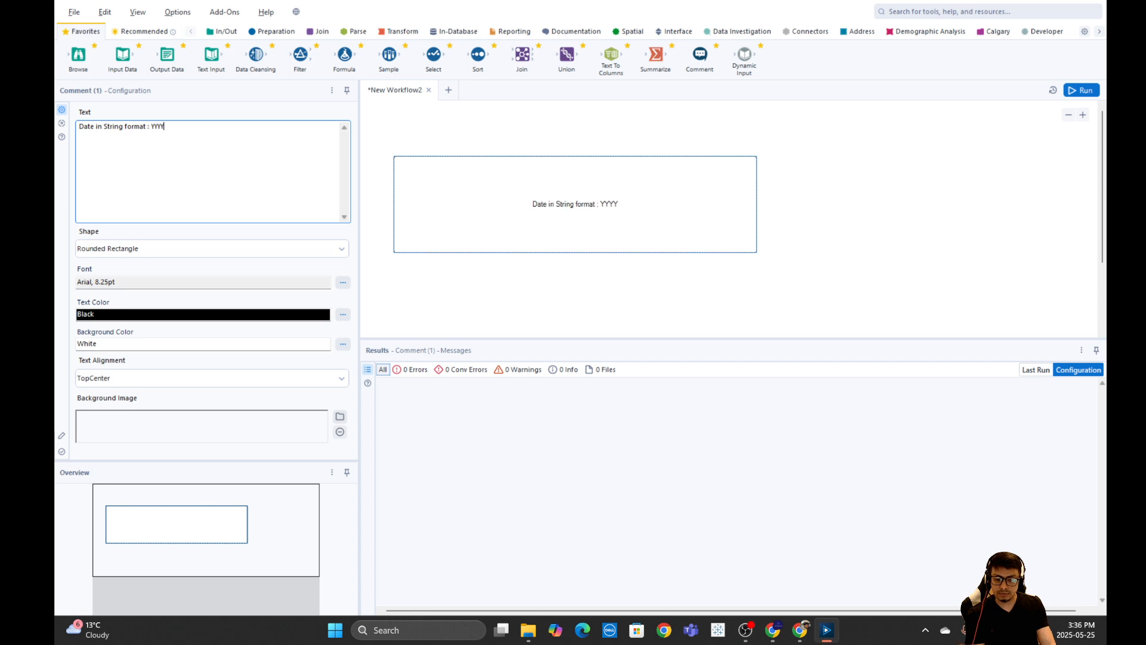
{"action": "type", "text": "-"}
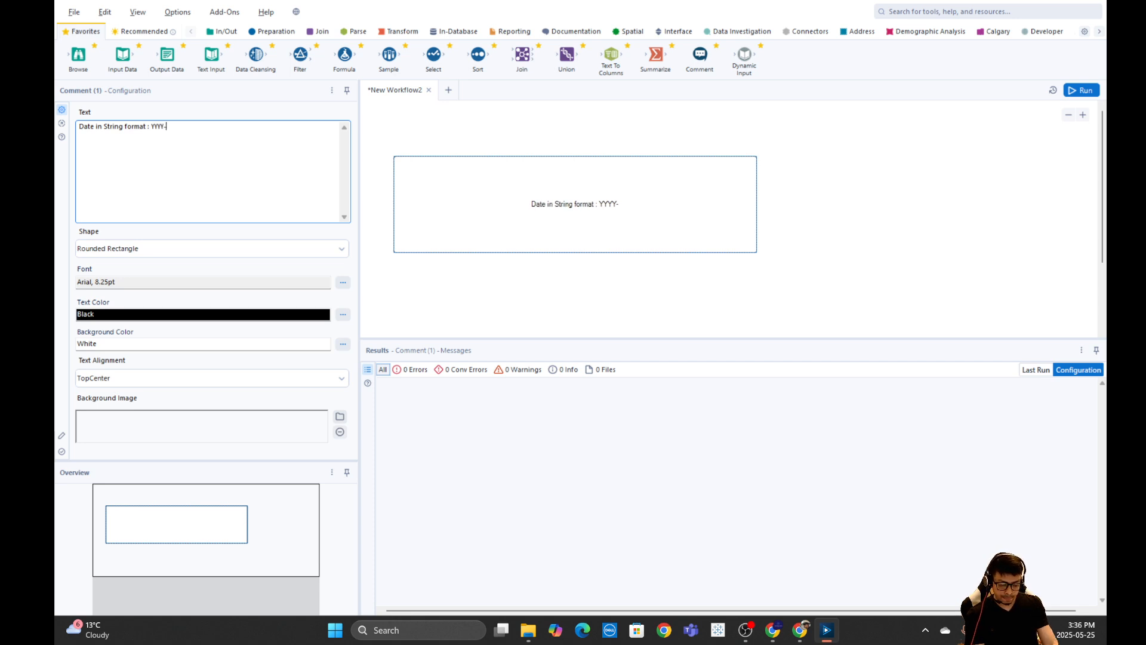
{"action": "type", "text": "MM-DD"}
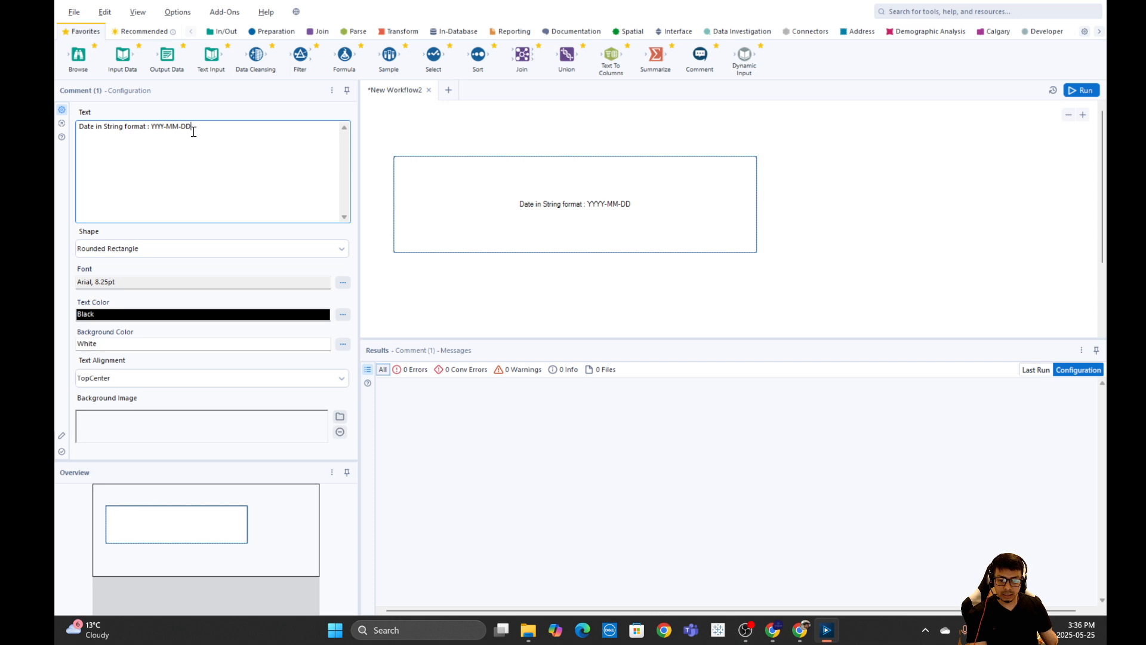
{"action": "key", "text": "Return"}
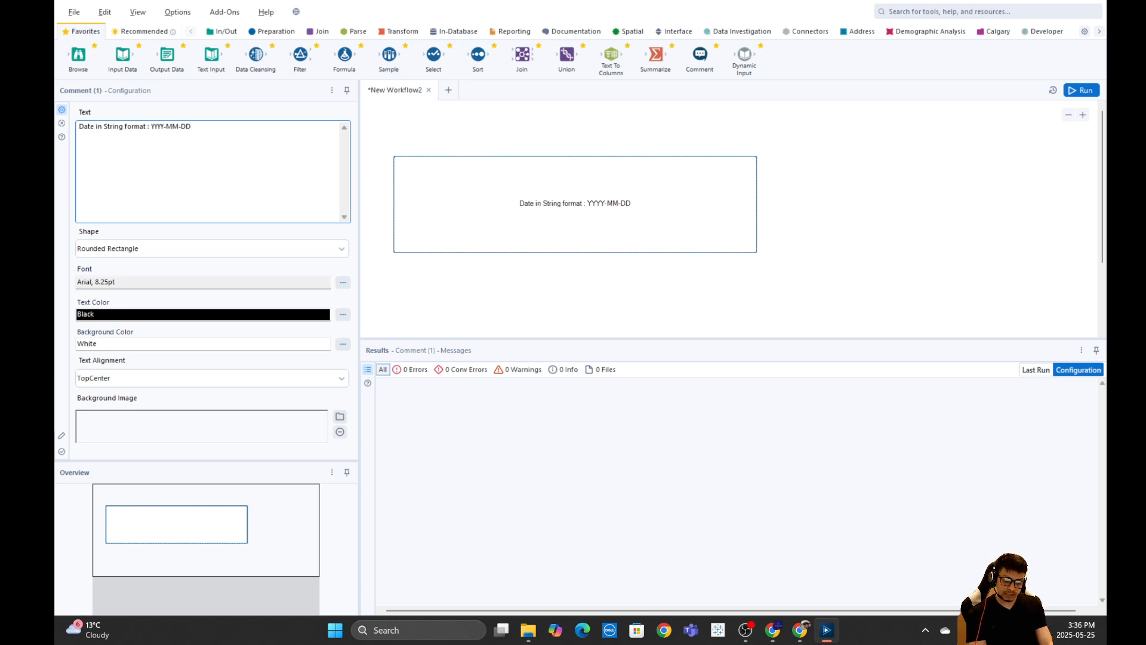
Add a second comment line "Datetime format: YYYY-MM-DD HH:MM:SS", fixing the misspelled word.
{"action": "type", "text": "Datetime "}
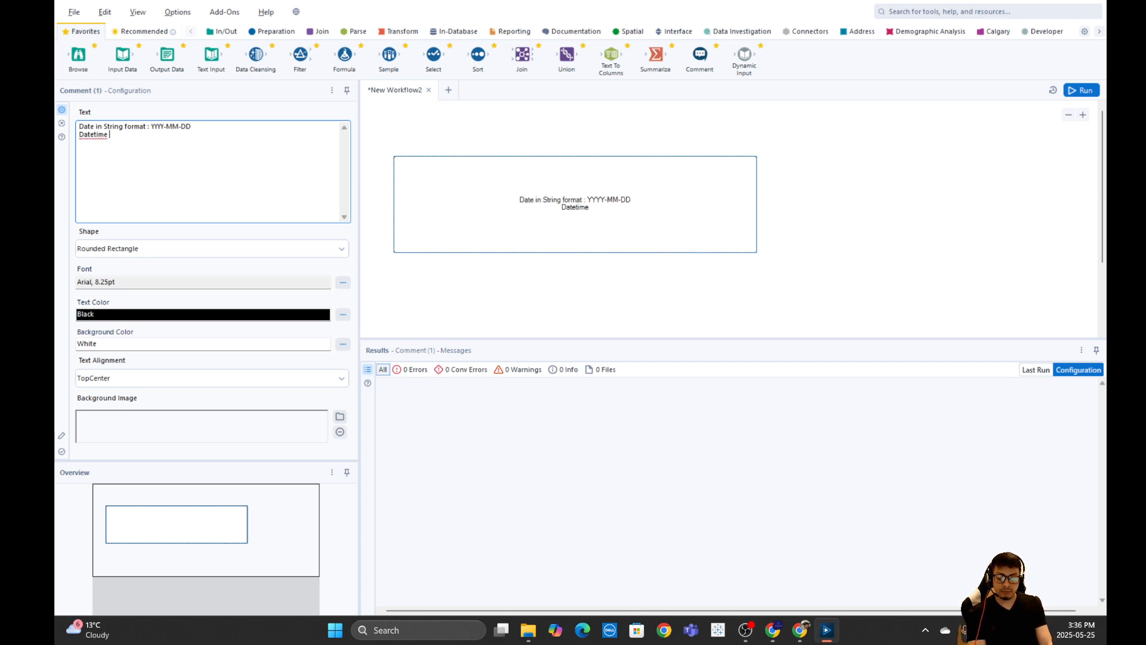
{"action": "type", "text": "foirmat"}
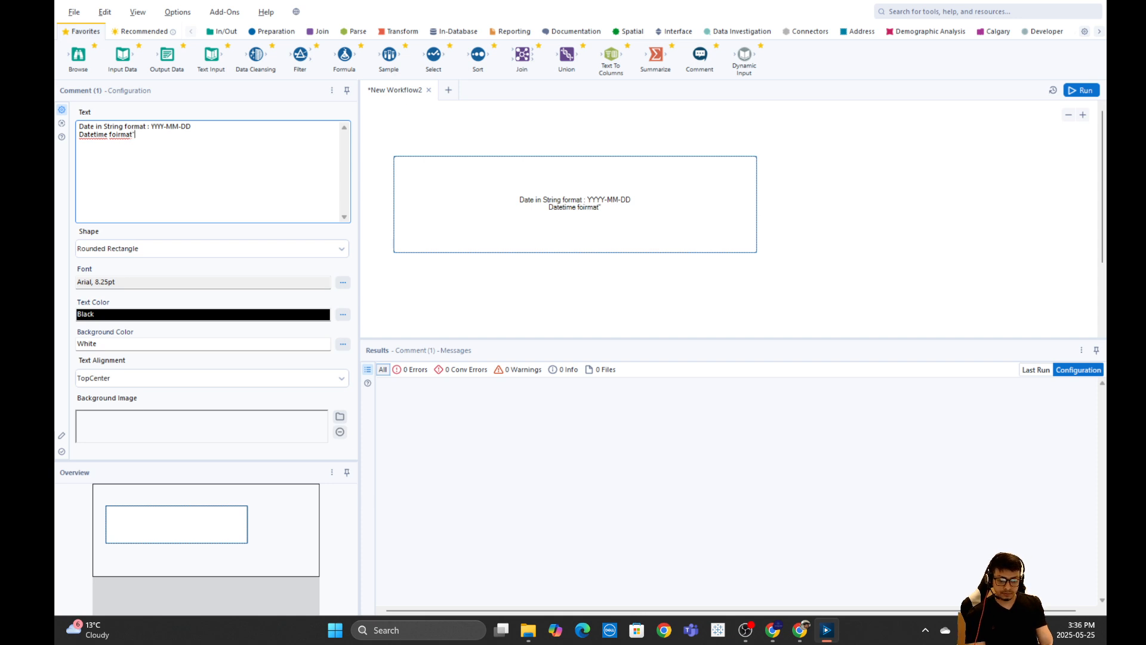
{"action": "type", "text": ": "}
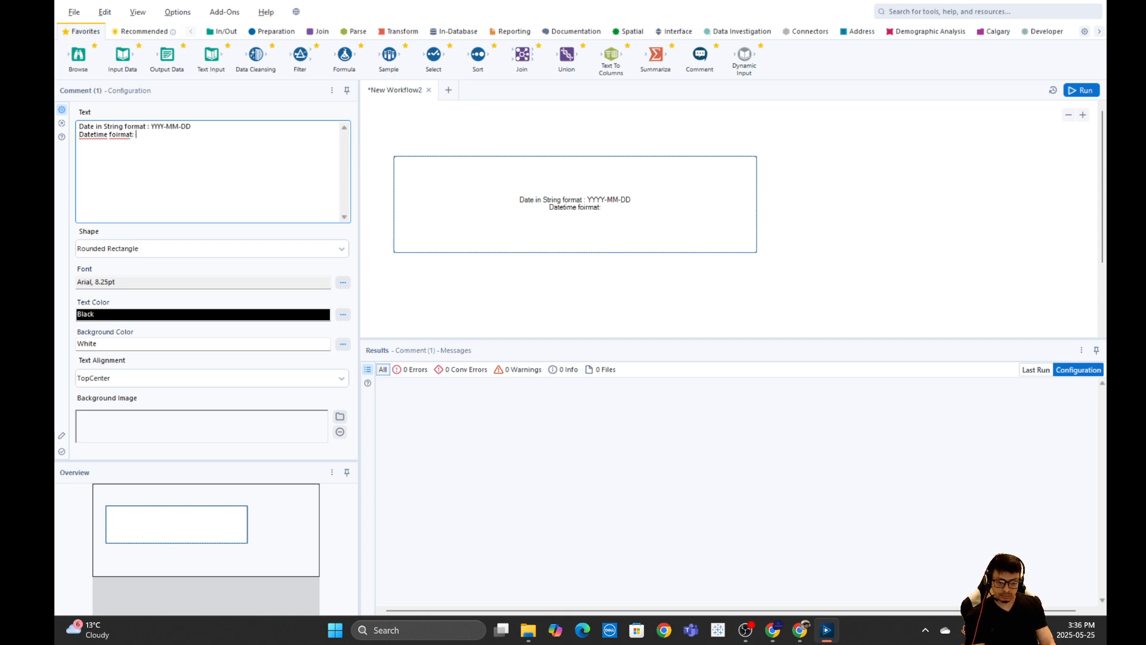
{"action": "type", "text": "YYYY"}
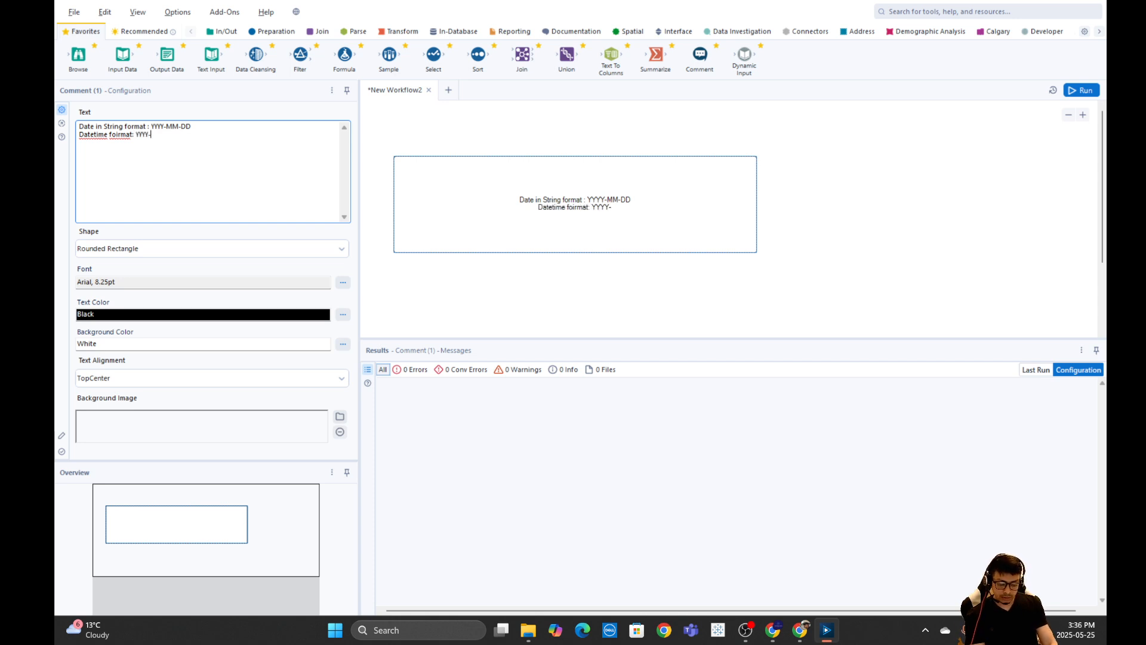
{"action": "type", "text": "-MM-DD"}
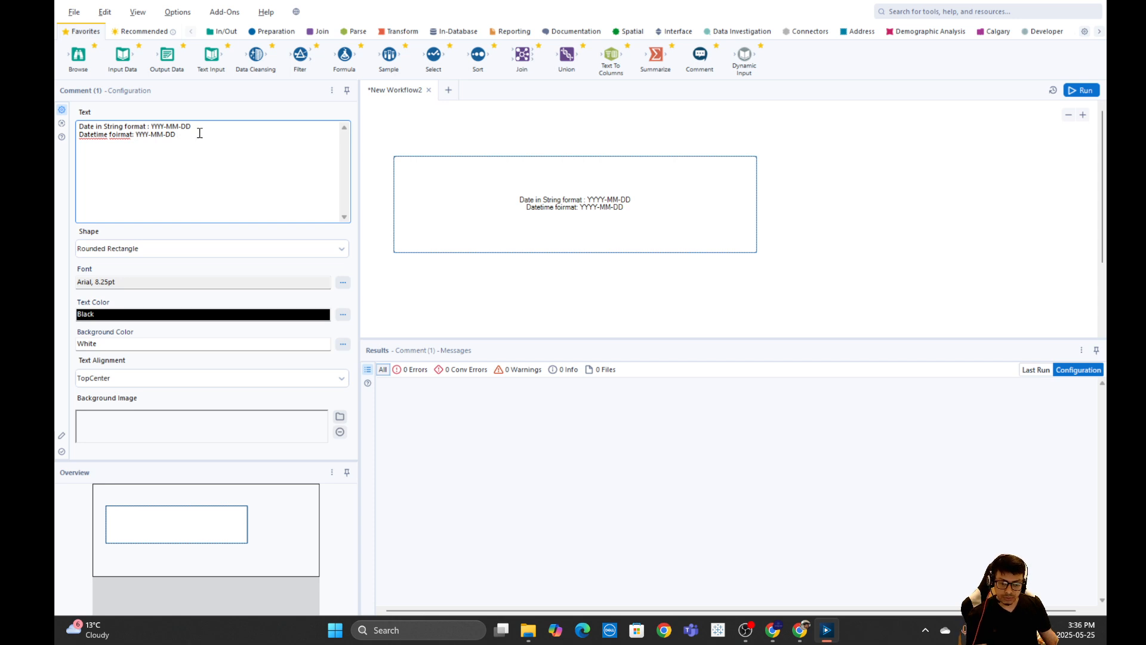
{"action": "left_click", "coordinate": [120, 135]}
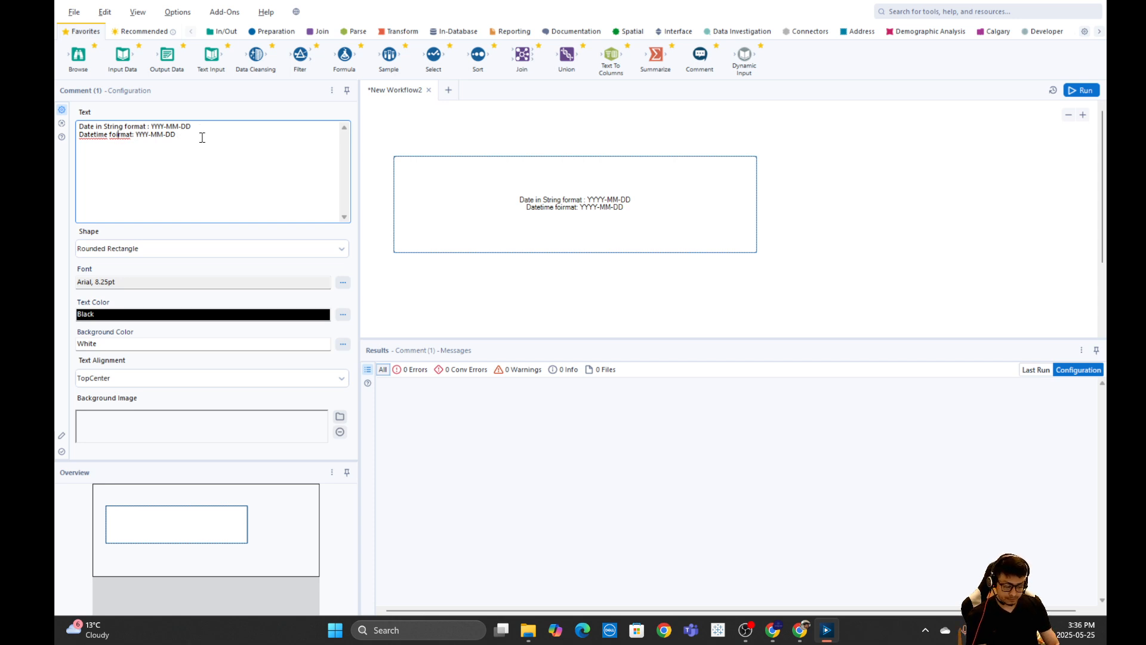
{"action": "key", "text": "BackSpace"}
{"action": "left_click", "coordinate": [190, 133]}
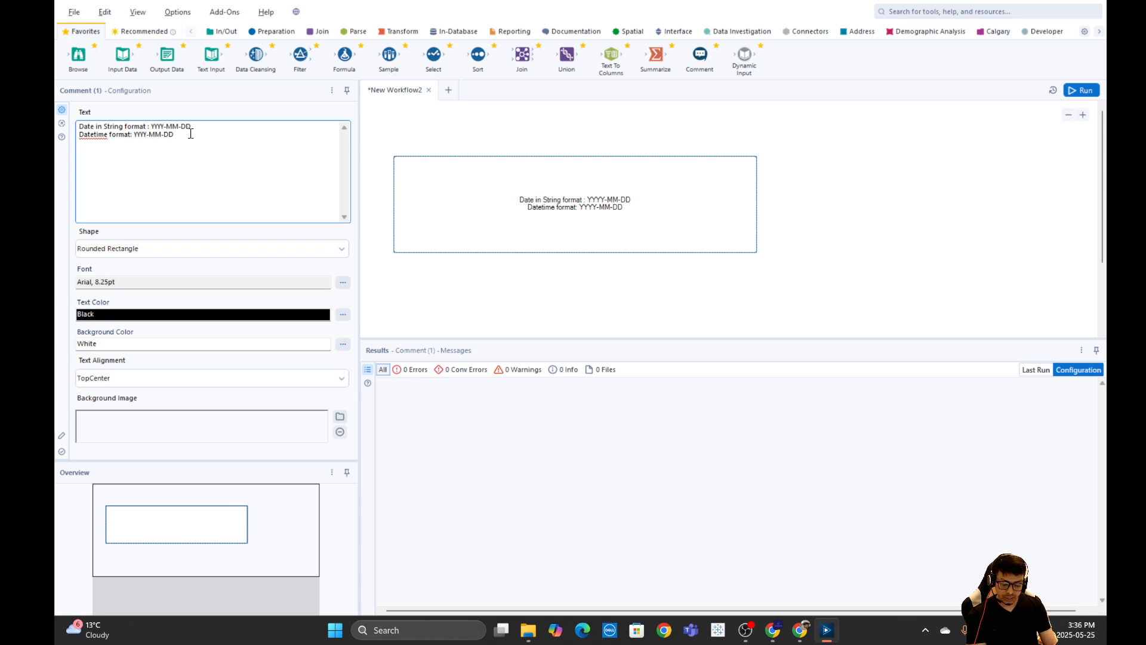
{"action": "type", "text": "HH:MM:SS"}
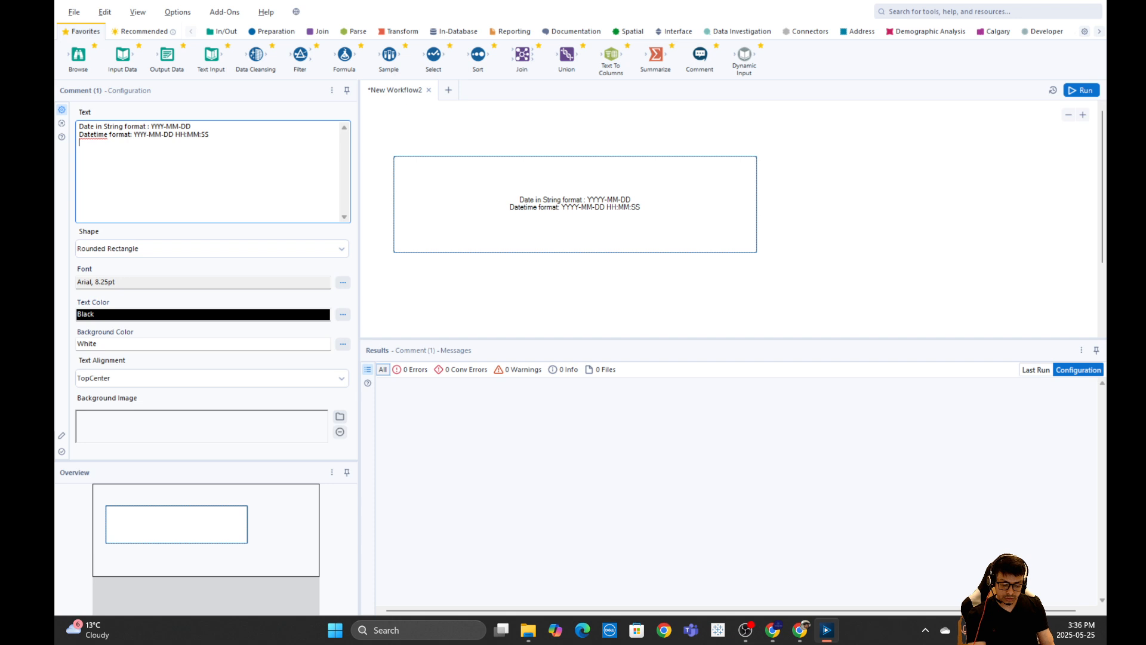
Add a third comment line "Time only : HH:MM:SS".
{"action": "type", "text": "Time only"}
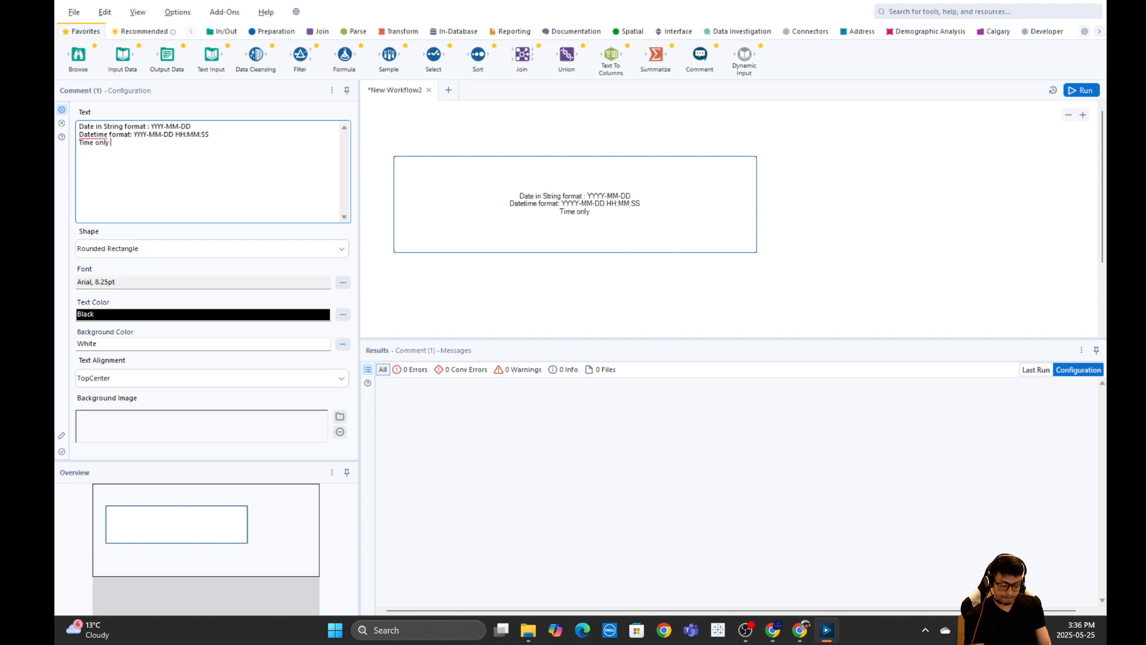
{"action": "type", "text": " : "}
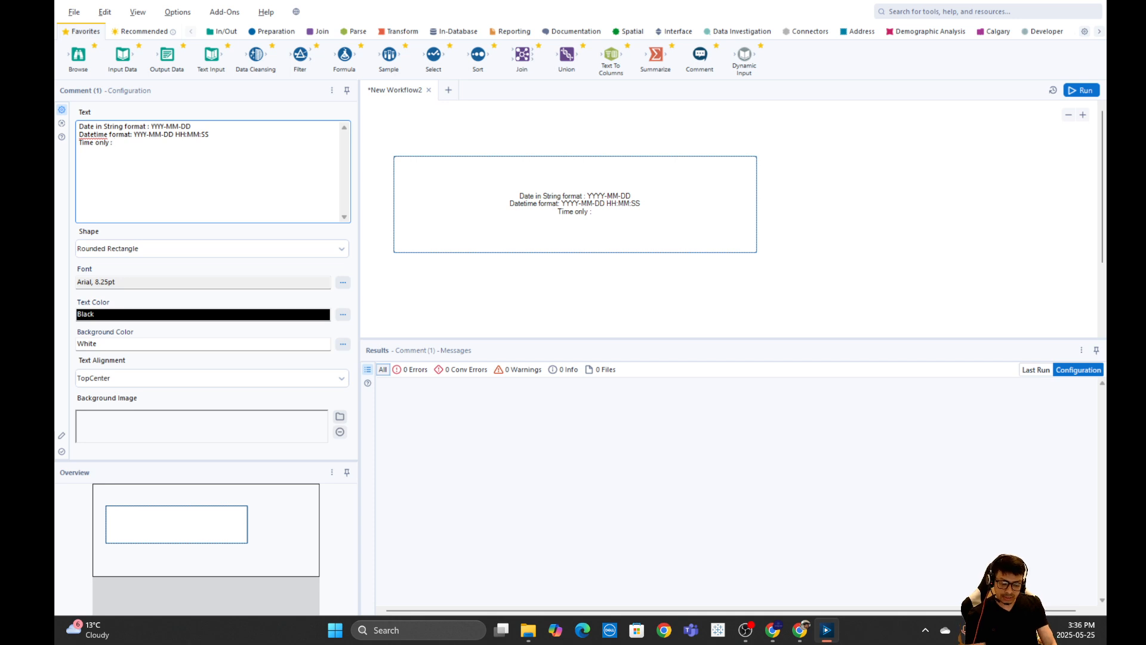
{"action": "type", "text": "HH:MM"}
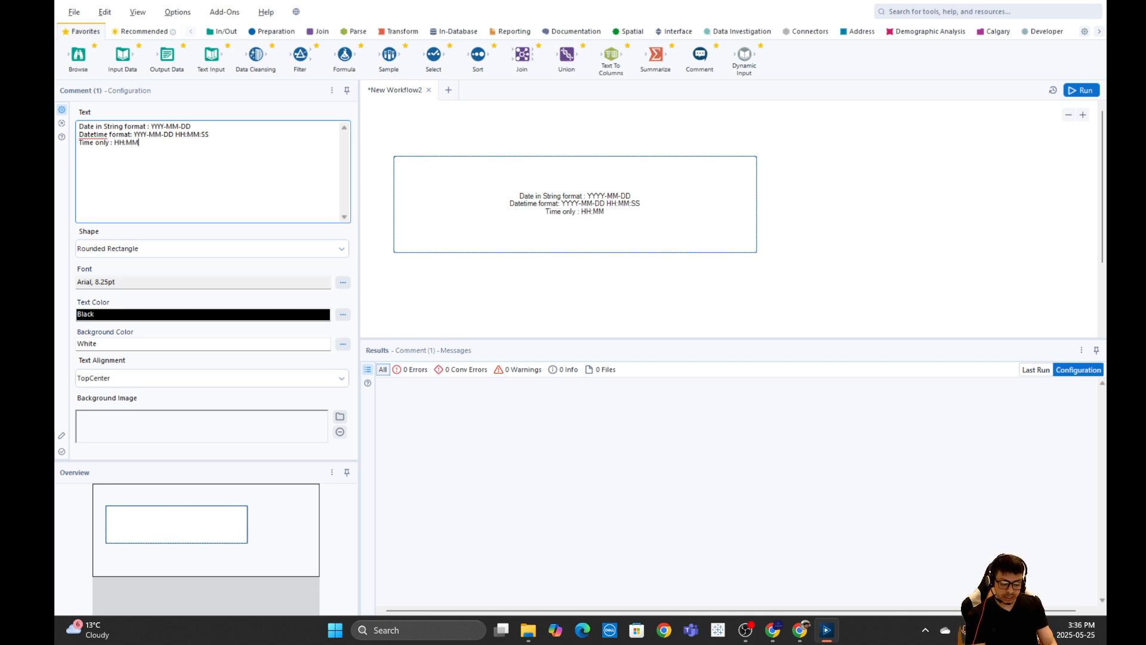
{"action": "type", "text": ":SS"}
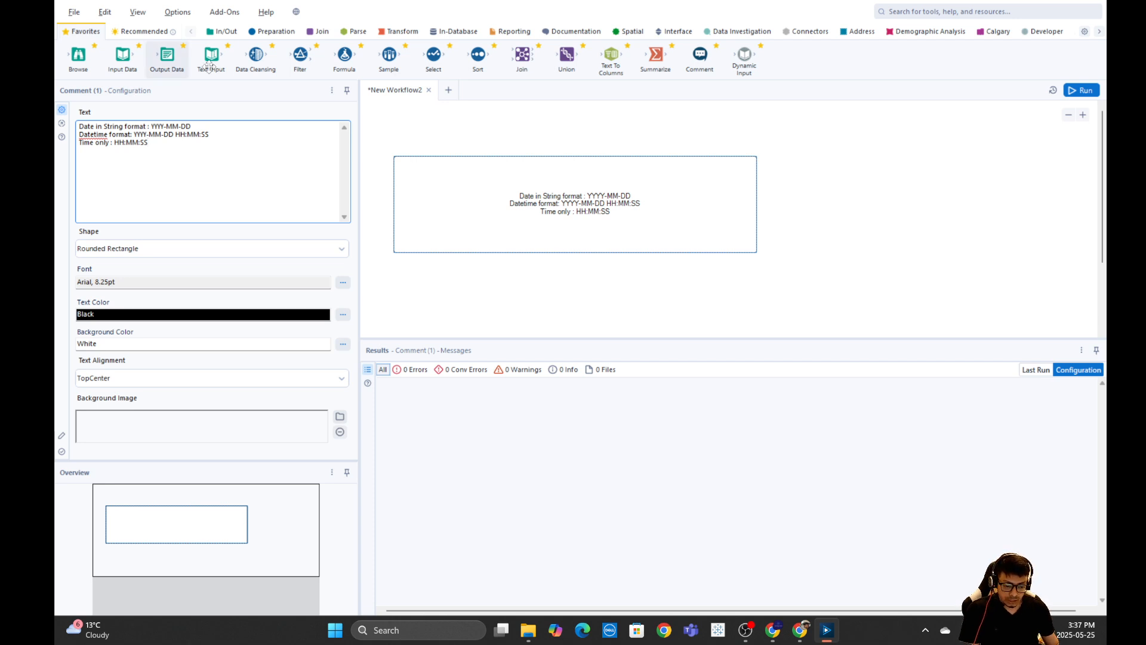
Select the comment on the canvas and delete it.
{"action": "left_click_drag", "start_coordinate": [371, 125], "coordinate": [782, 274]}
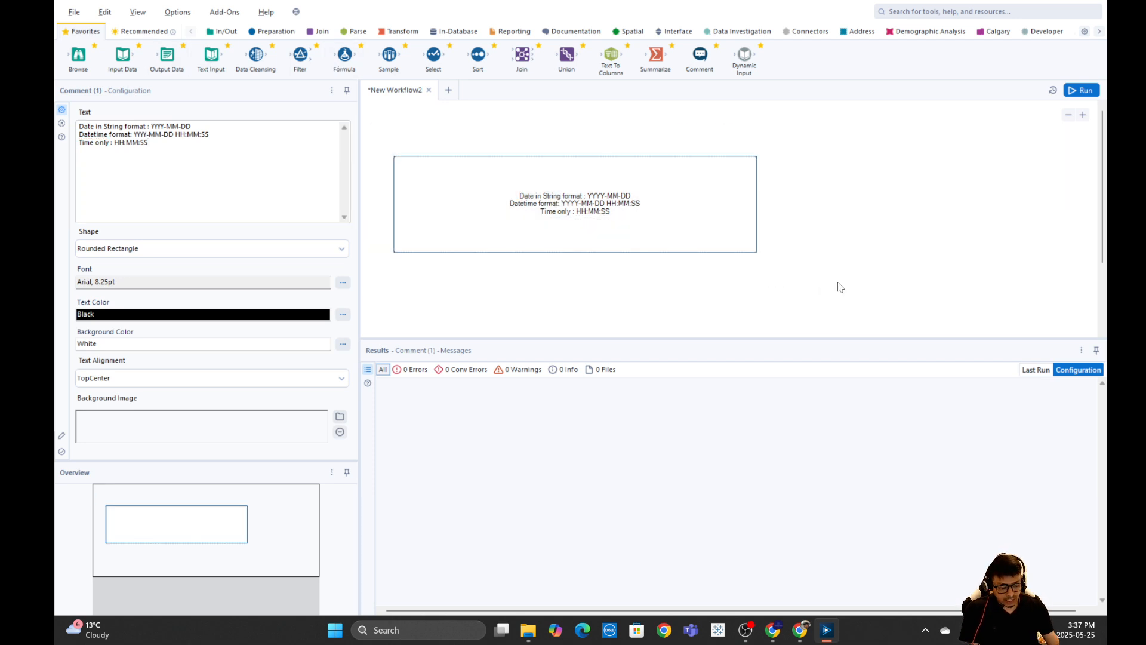
{"action": "key", "text": "Delete"}
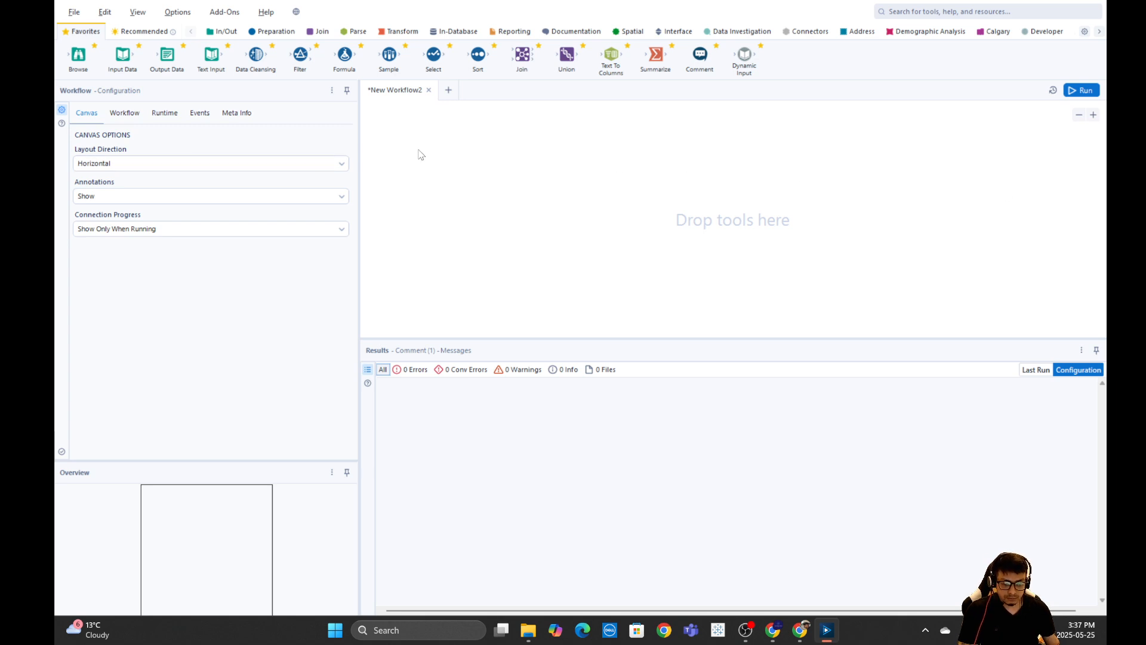
Place an Input Data tool on the canvas and open the Files section of its data connections.
{"action": "left_click_drag", "start_coordinate": [119, 66], "coordinate": [119, 69]}
{"action": "left_click_drag", "start_coordinate": [356, 132], "coordinate": [405, 168]}
{"action": "left_click", "coordinate": [173, 136]}
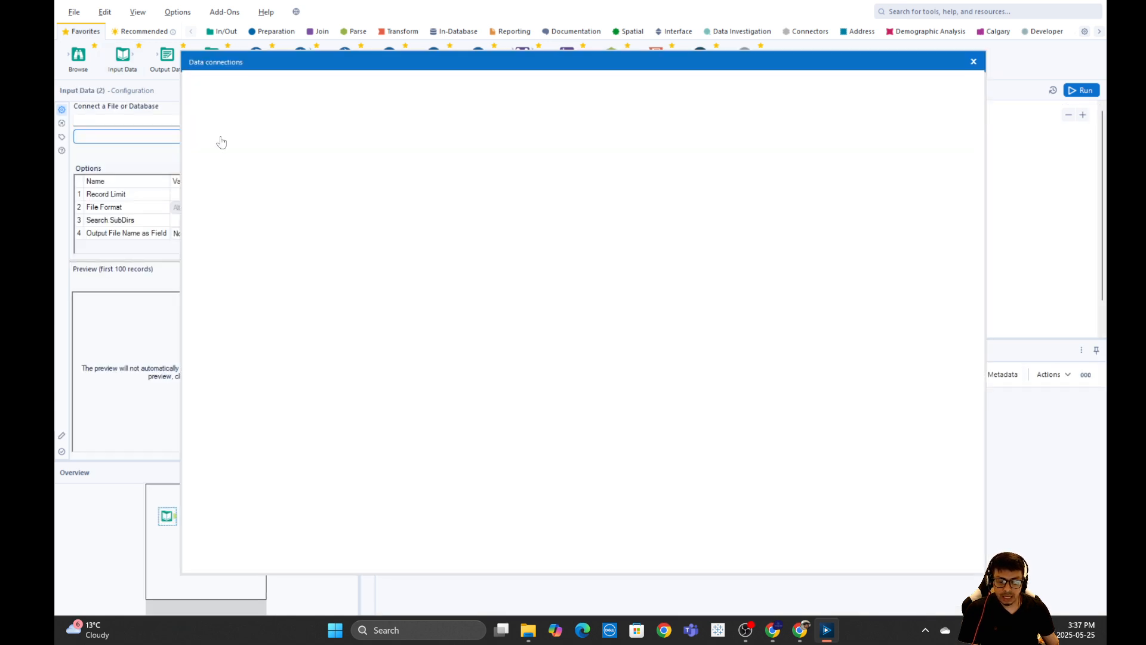
{"action": "left_click", "coordinate": [227, 113]}
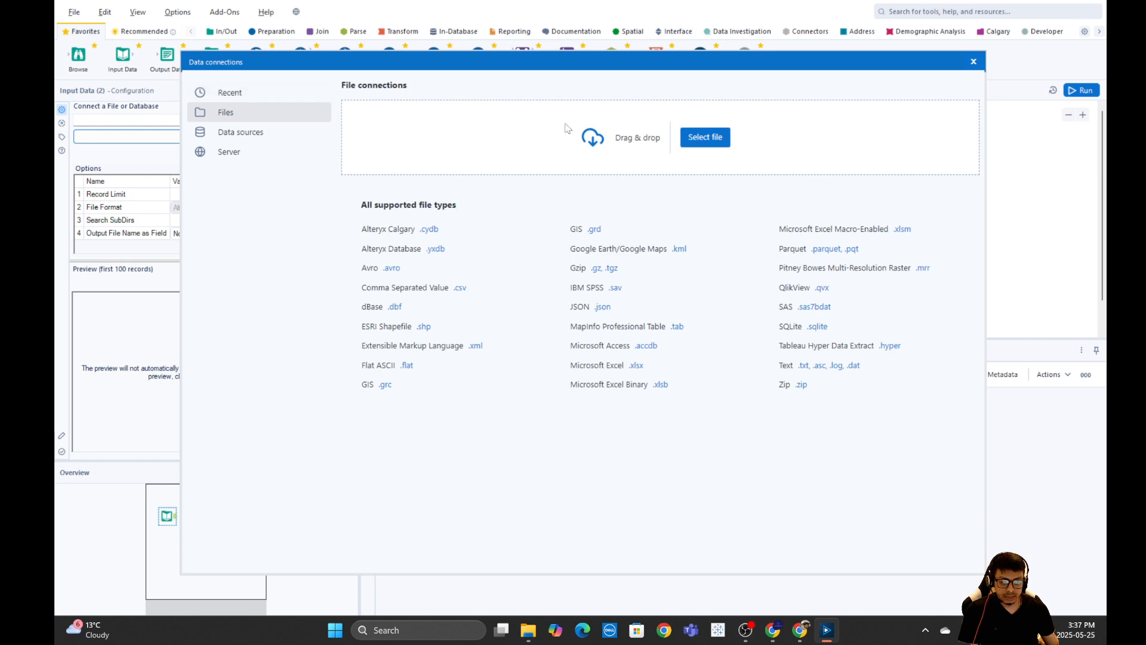
Connect the Input Data tool to the sample_superstore file, importing its Orders sheet.
{"action": "left_click", "coordinate": [714, 139]}
{"action": "left_click", "coordinate": [514, 233]}
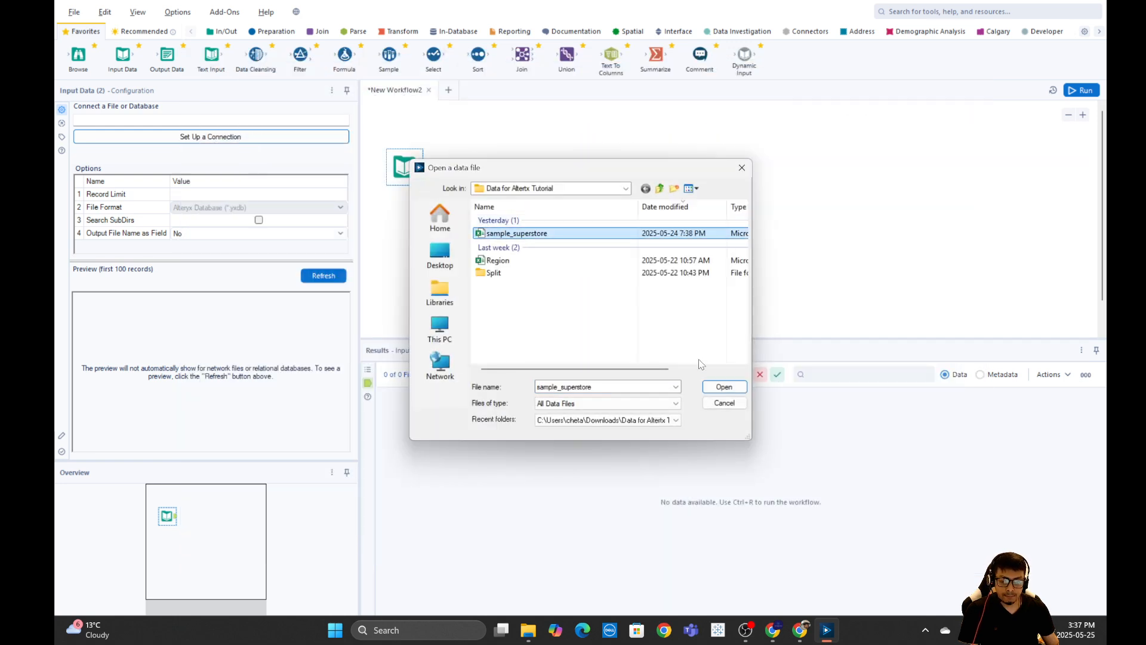
{"action": "left_click", "coordinate": [724, 387]}
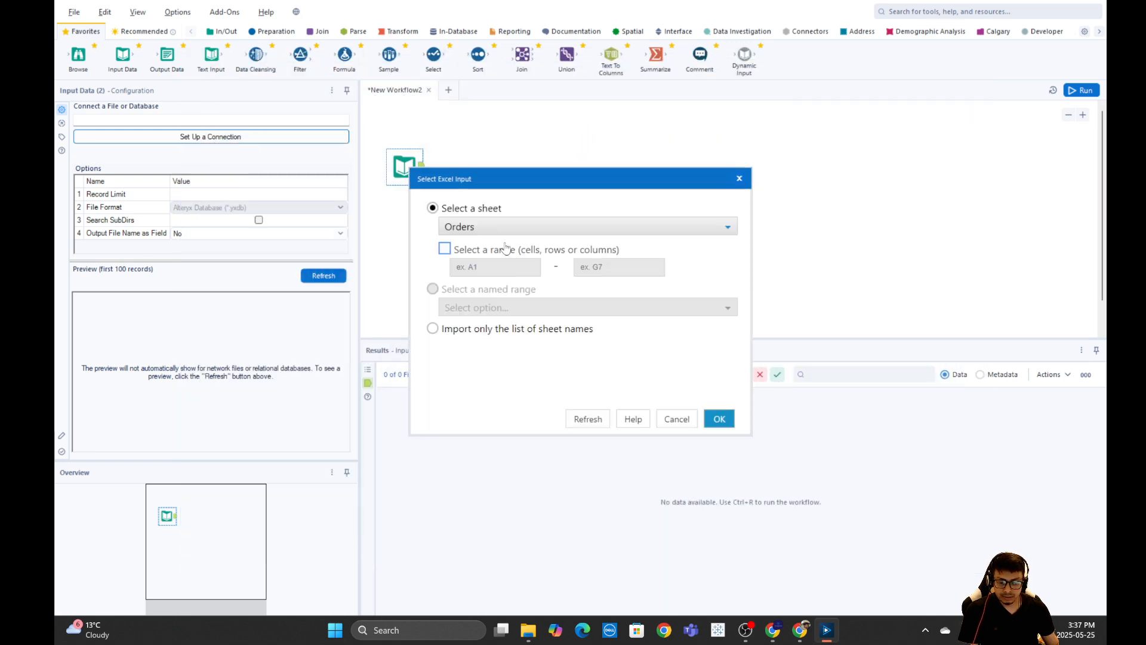
{"action": "left_click", "coordinate": [719, 418]}
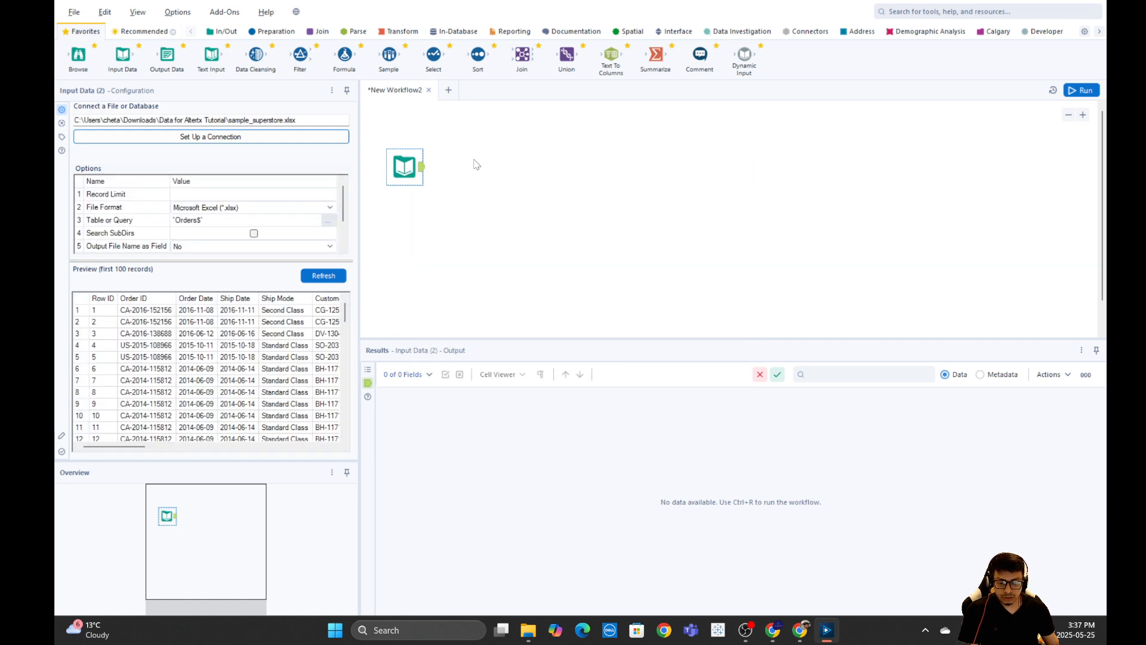
Add a Select tool connected after the input data and run the workflow.
{"action": "left_click_drag", "start_coordinate": [434, 55], "coordinate": [452, 166]}
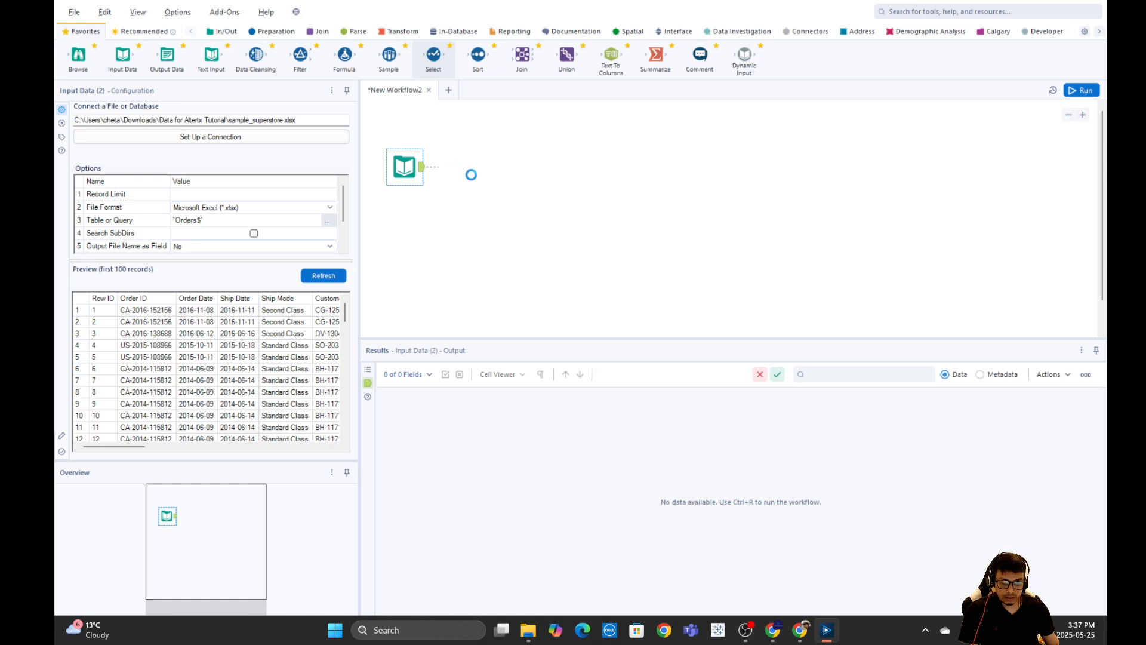
{"action": "left_click", "coordinate": [1080, 89]}
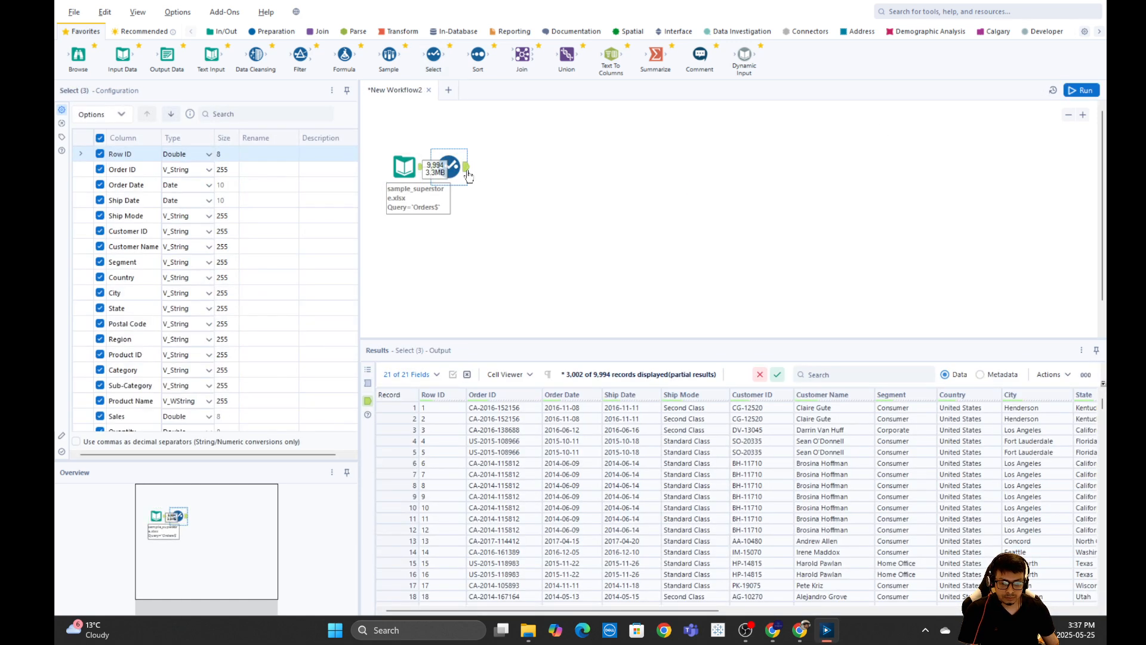
In the Select tool, deselect all fields and keep only Order Date.
{"action": "left_click", "coordinate": [601, 180]}
{"action": "left_click", "coordinate": [469, 172]}
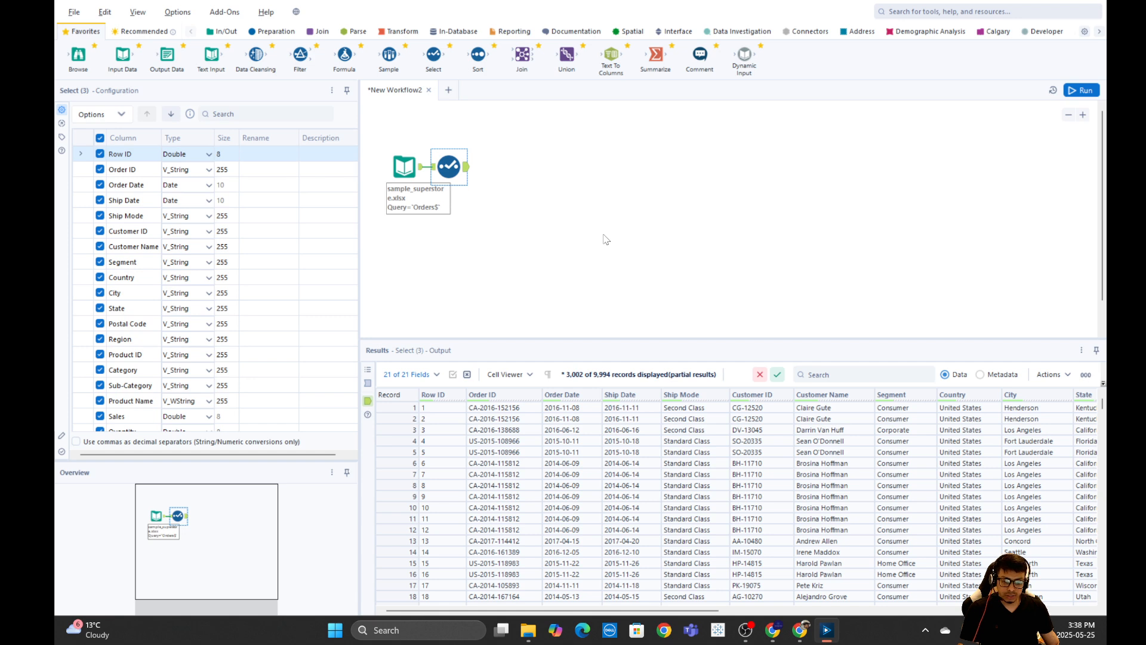
{"action": "left_click", "coordinate": [493, 158]}
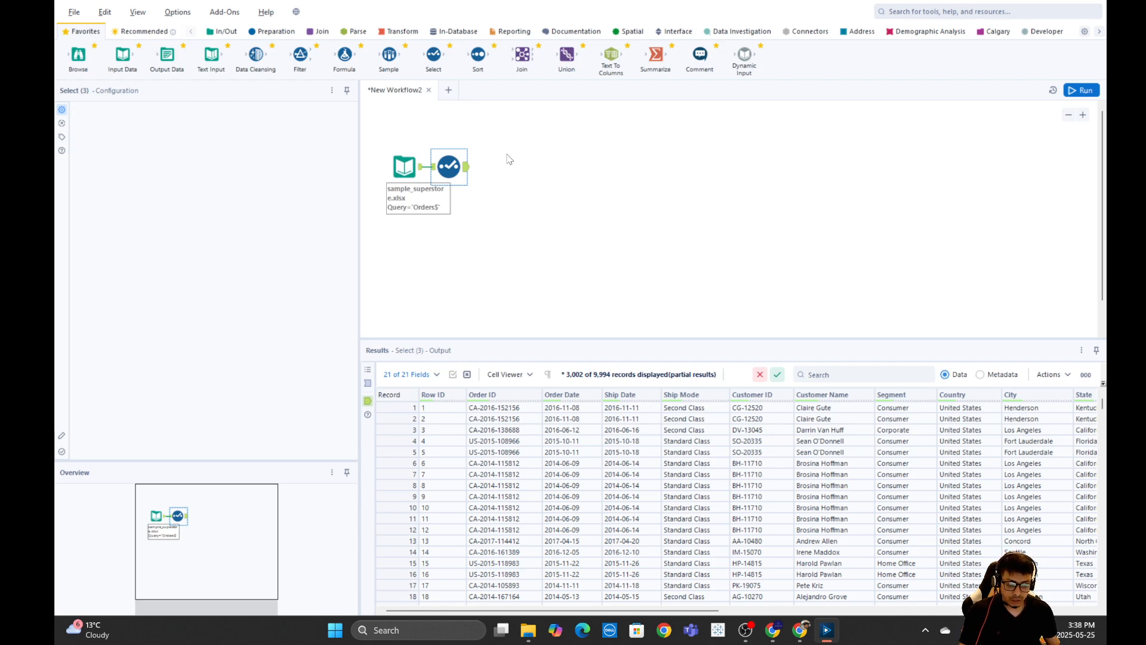
{"action": "left_click", "coordinate": [458, 170]}
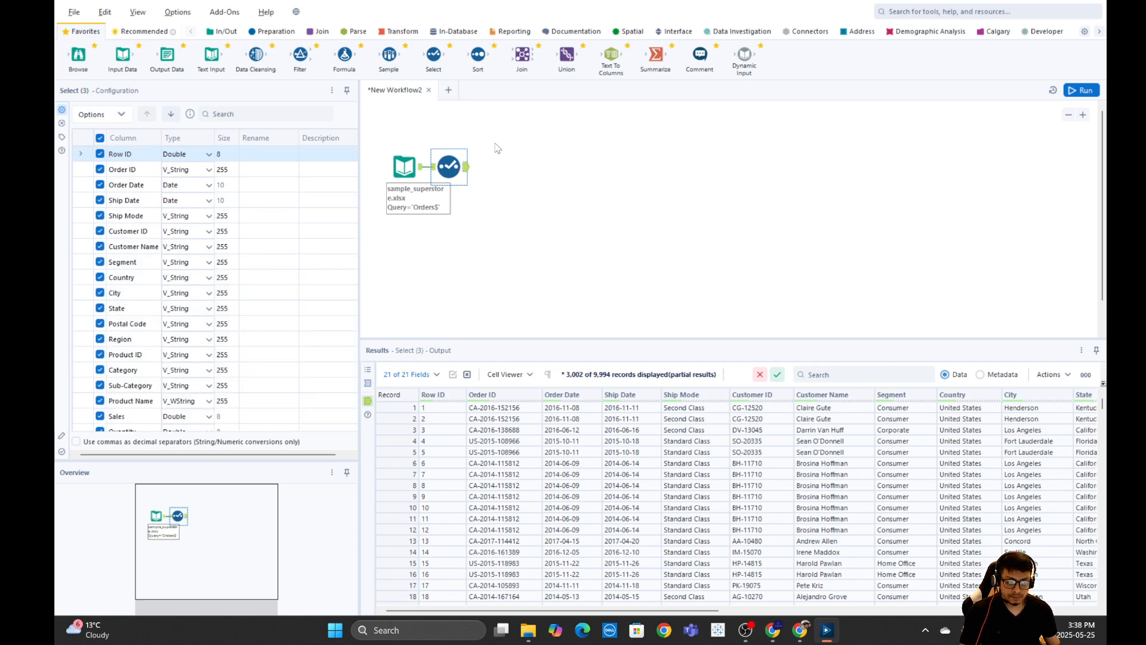
{"action": "left_click", "coordinate": [496, 157]}
{"action": "left_click", "coordinate": [448, 168]}
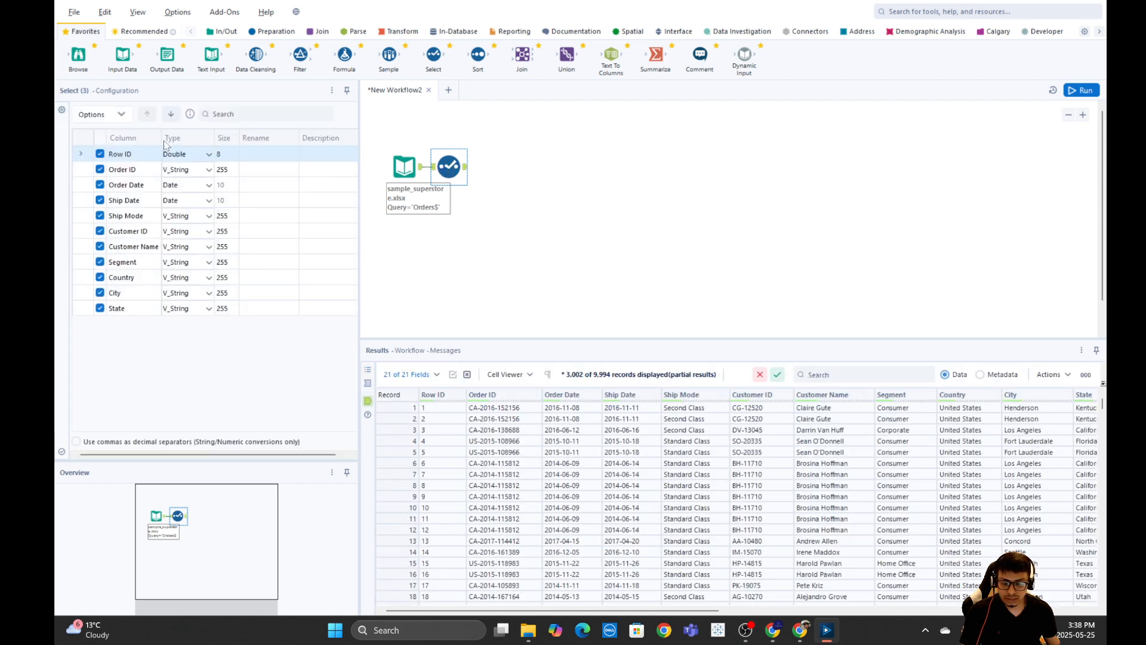
{"action": "left_click", "coordinate": [100, 138]}
{"action": "left_click", "coordinate": [100, 185]}
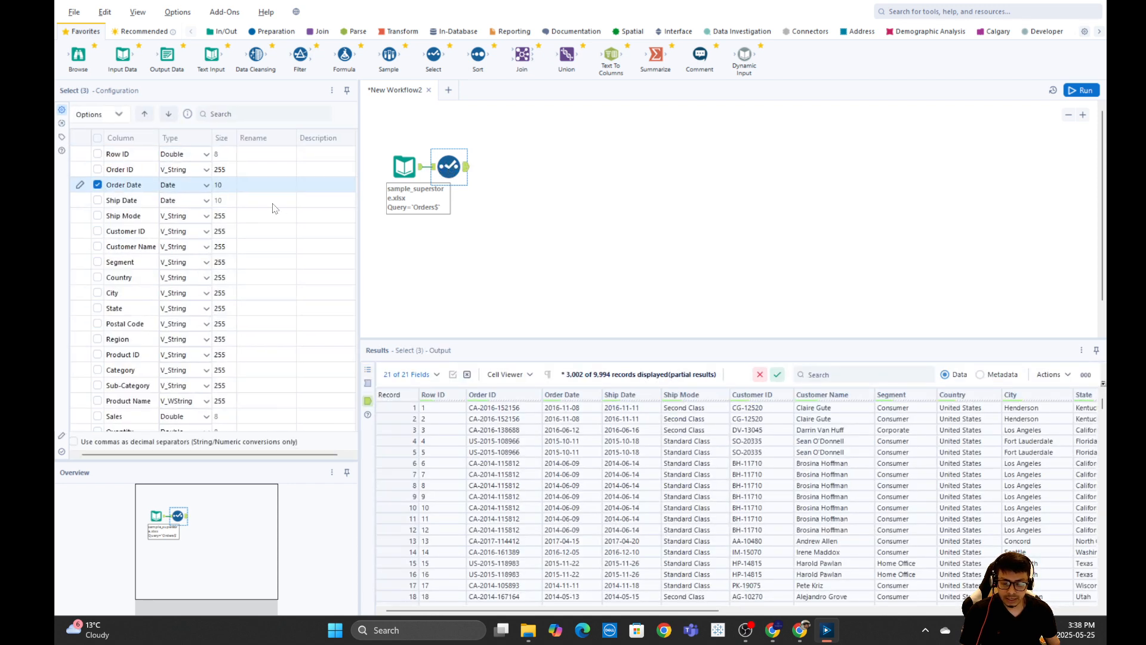
Add a DateTime tool from the Parse category after the Select tool.
{"action": "left_click", "coordinate": [501, 164]}
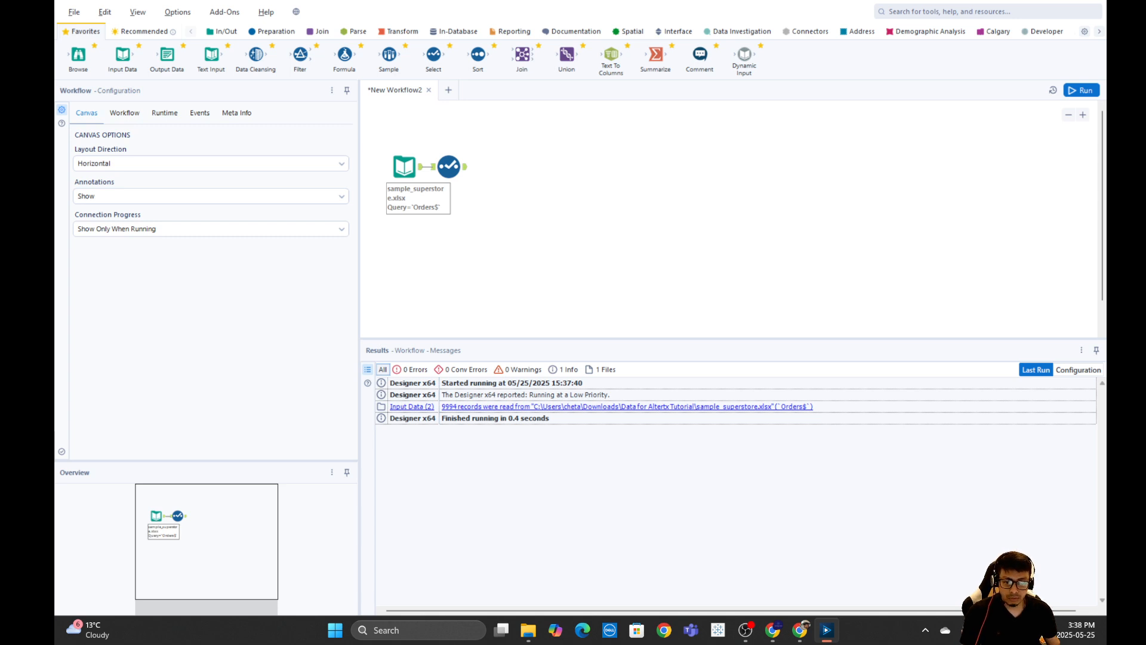
{"action": "left_click", "coordinate": [449, 167]}
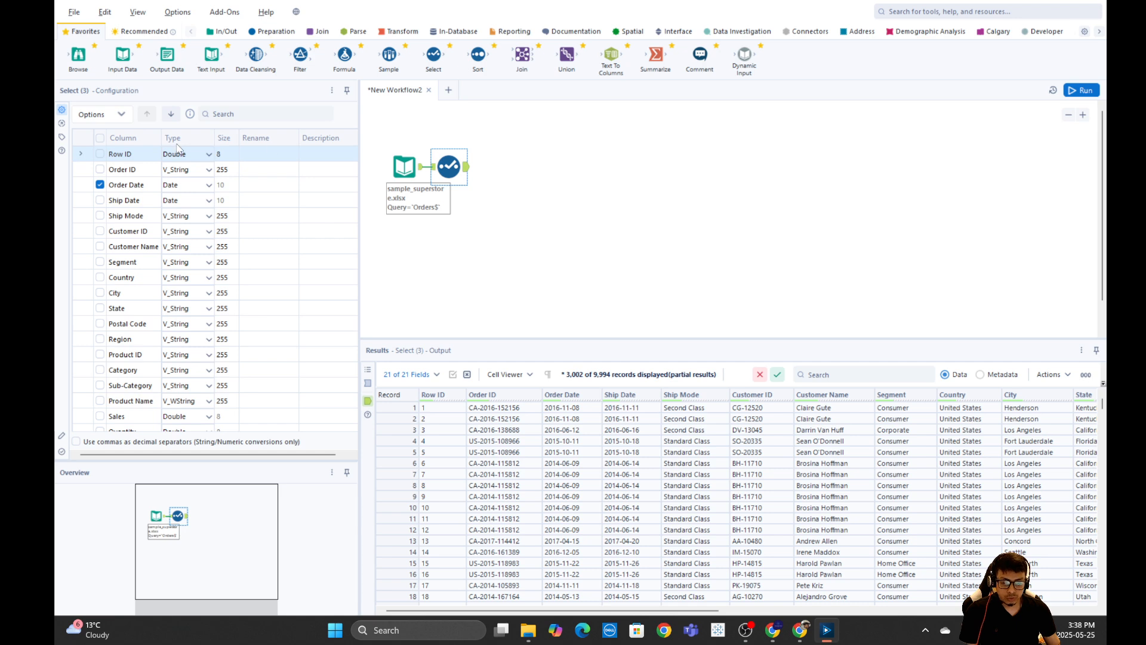
{"action": "left_click", "coordinate": [356, 31]}
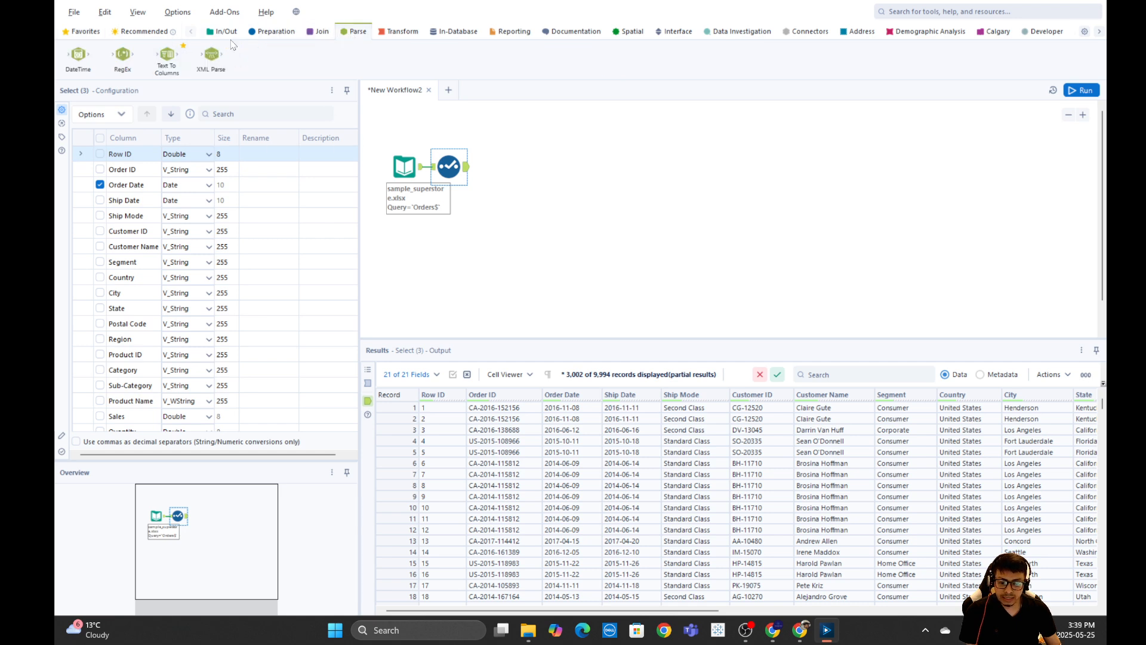
{"action": "left_click_drag", "start_coordinate": [78, 57], "coordinate": [501, 166]}
{"action": "left_click", "coordinate": [901, 12]}
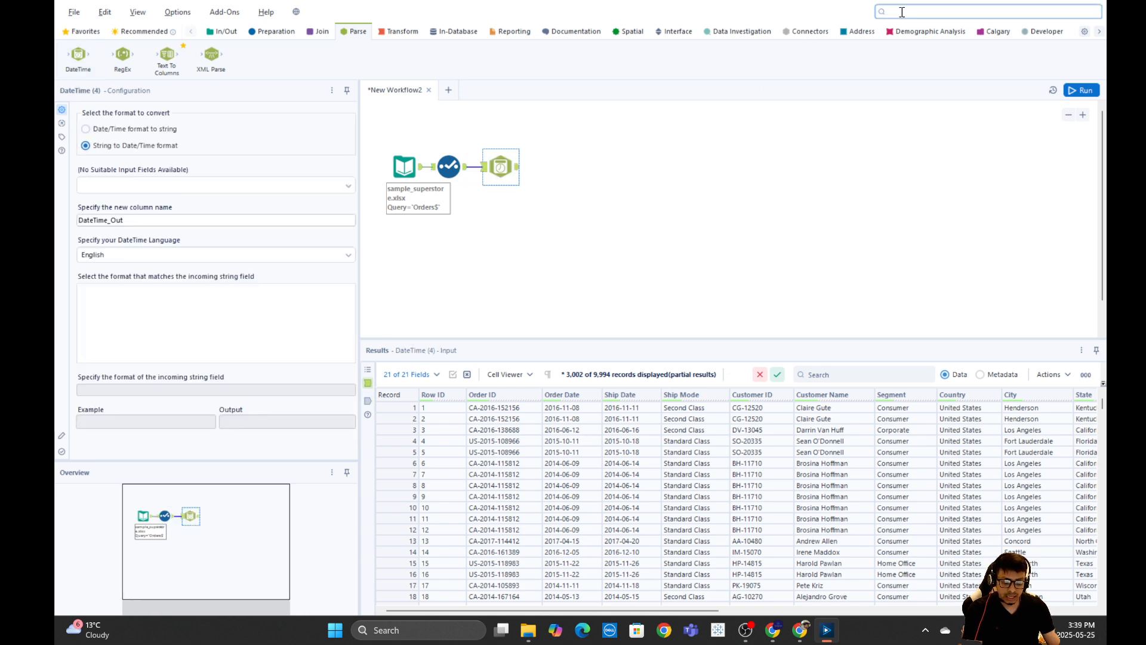
{"action": "type", "text": "datetime"}
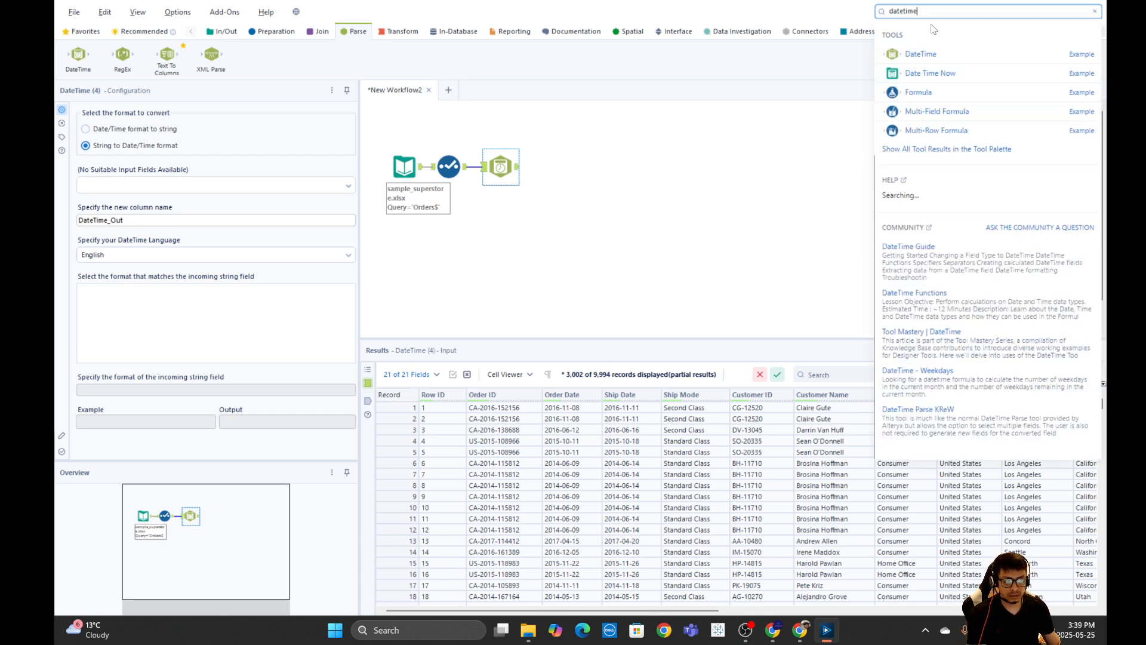
{"action": "left_click_drag", "start_coordinate": [931, 11], "coordinate": [757, 5]}
{"action": "key", "text": "BackSpace"}
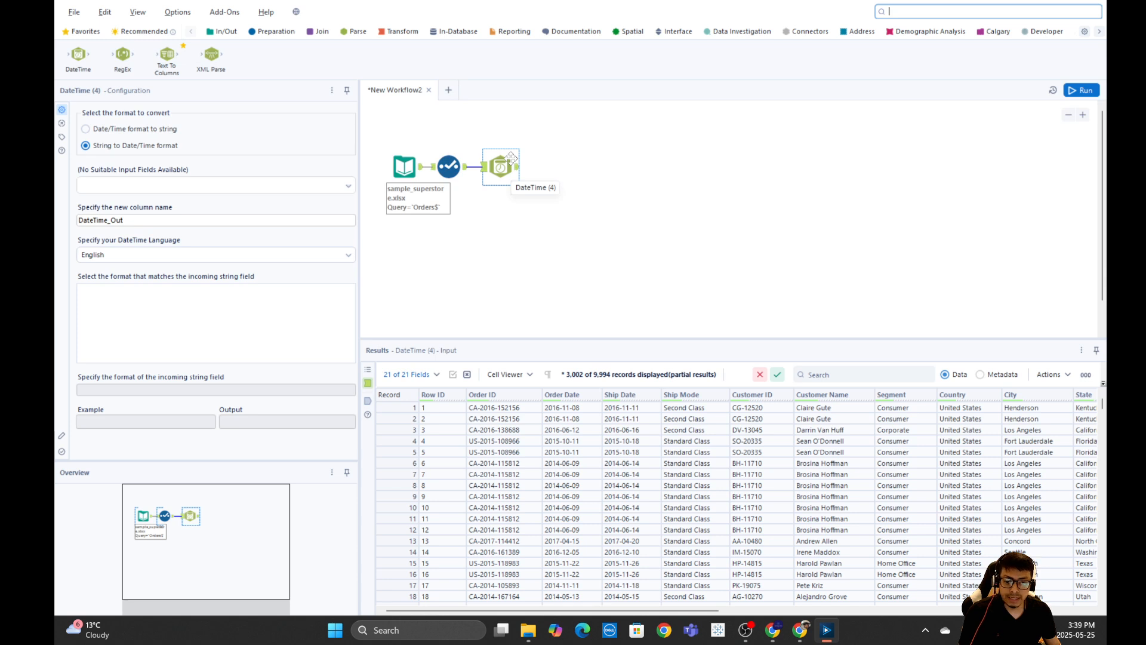
Set the DateTime tool to convert the Order Date field from date/time format to string.
{"action": "left_click", "coordinate": [84, 130]}
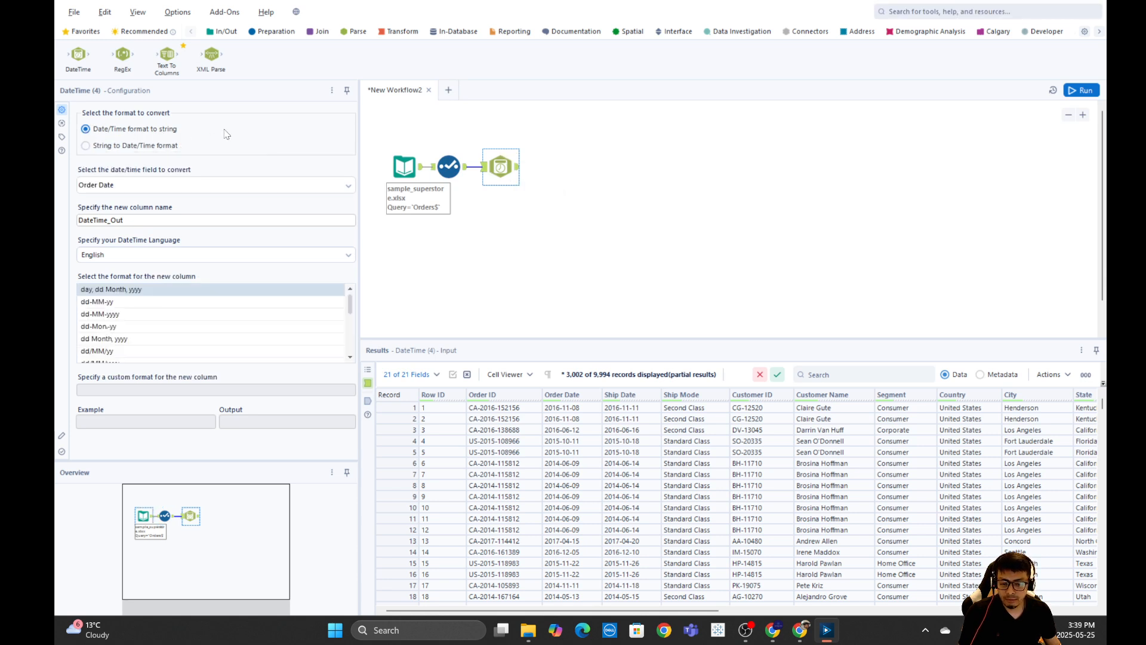
{"action": "left_click", "coordinate": [123, 184]}
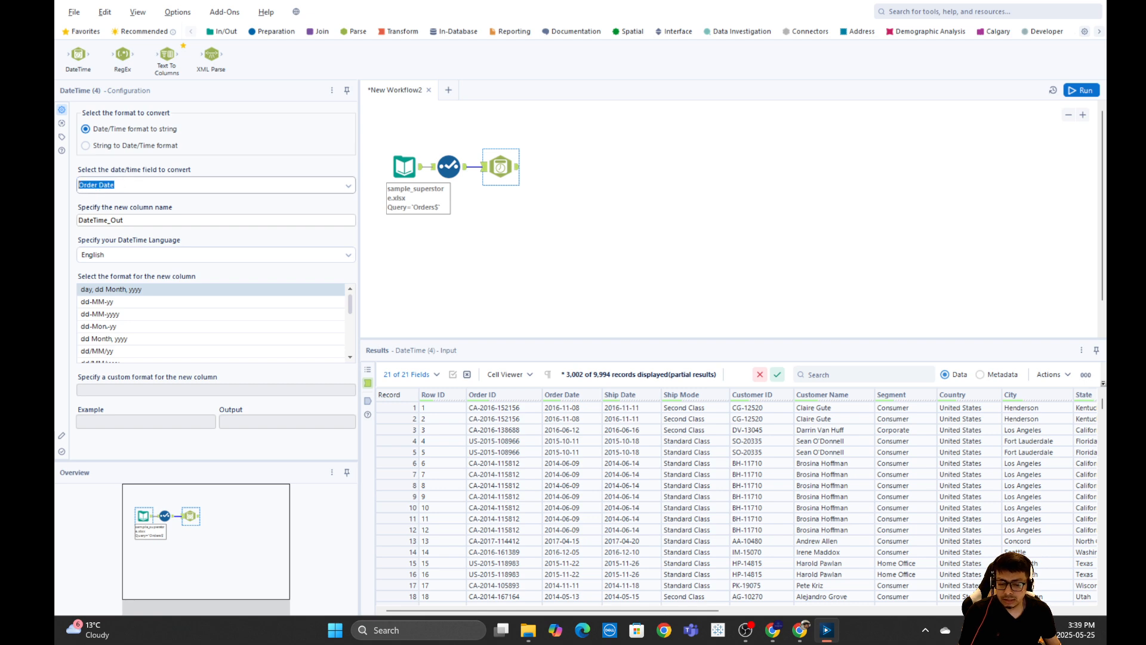
{"action": "left_click", "coordinate": [348, 187]}
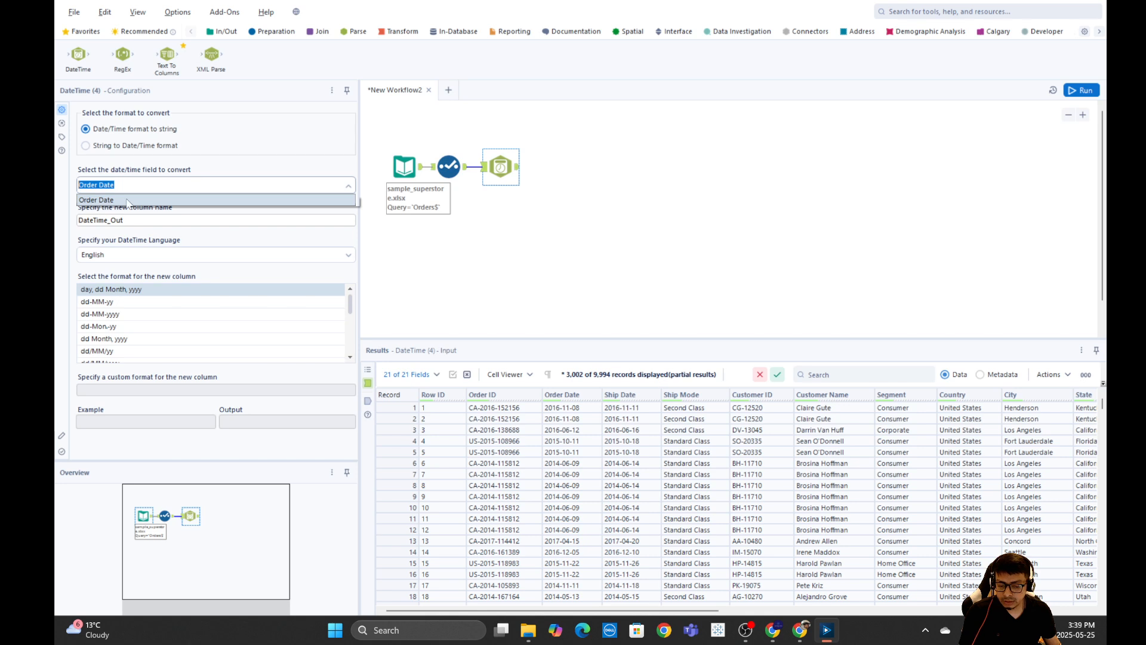
{"action": "left_click", "coordinate": [143, 219]}
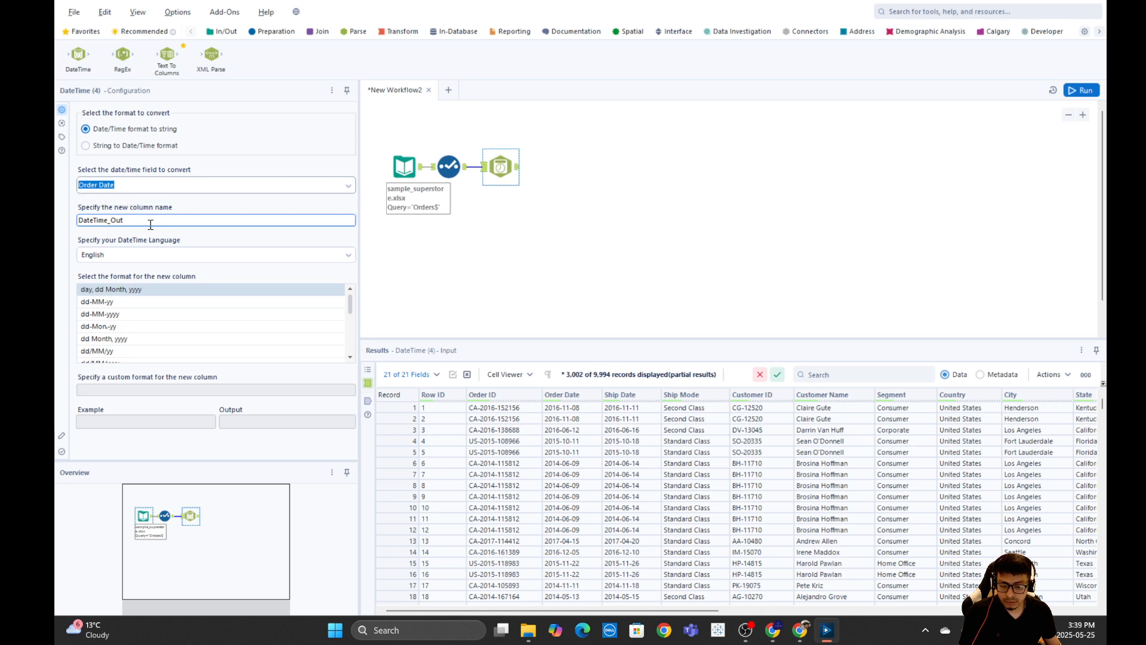
Try naming the new column "Paymewnt Date", then clear the column name field.
{"action": "key", "text": "ctrl+a"}
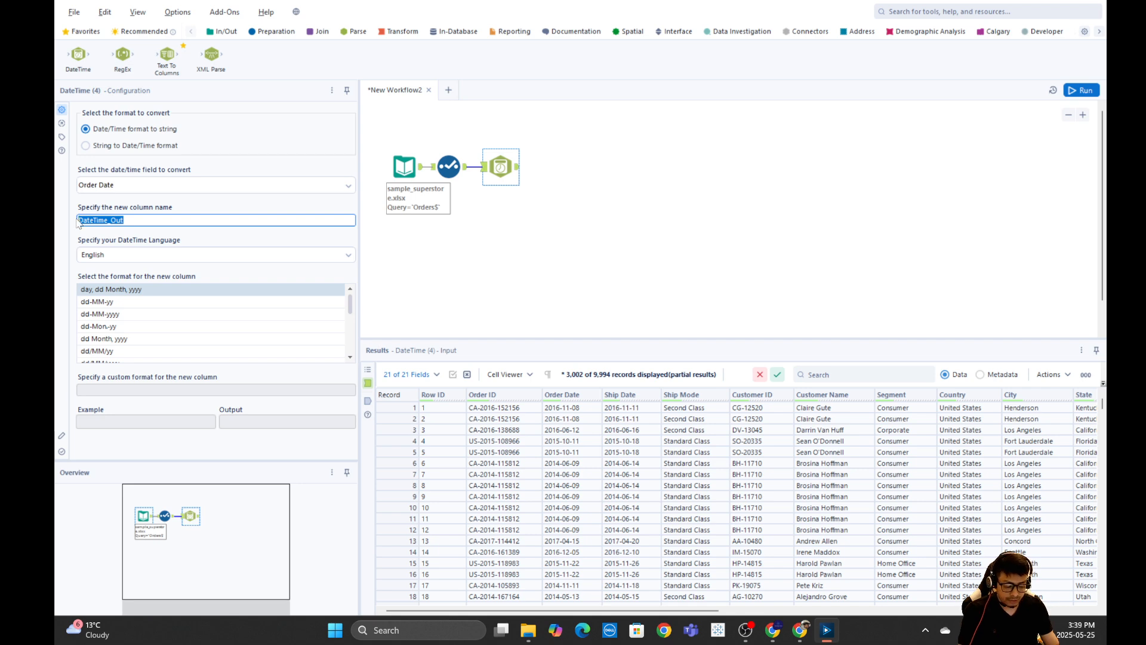
{"action": "type", "text": "Paymewnt D"}
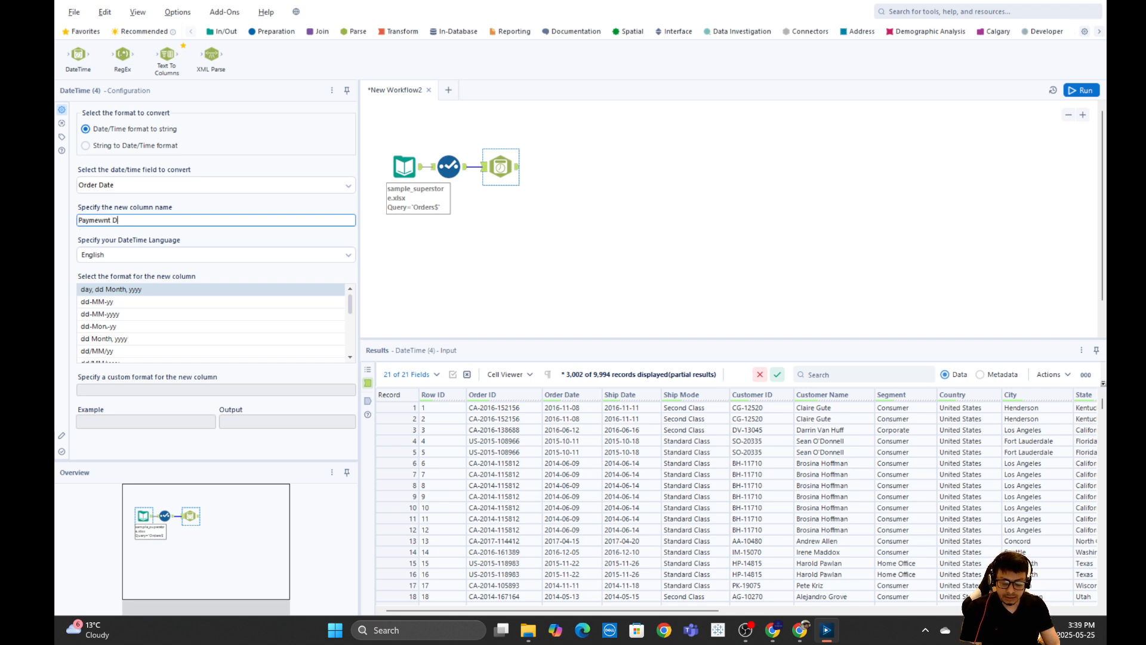
{"action": "type", "text": "ate"}
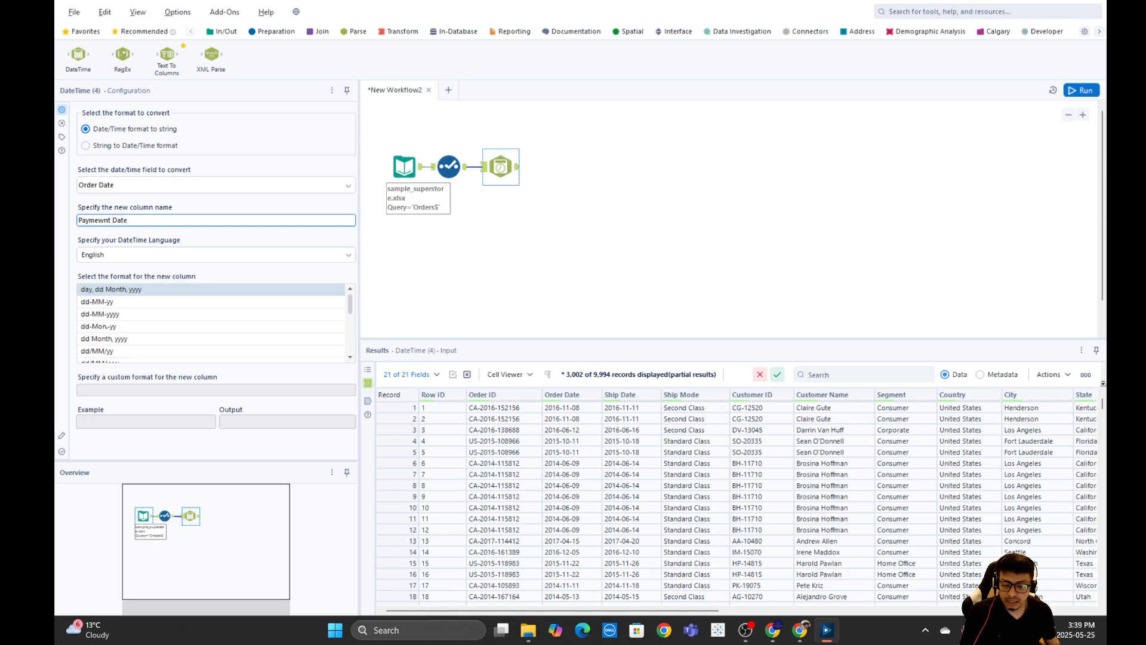
{"action": "key", "text": "ctrl+a"}
{"action": "type", "text": "D"}
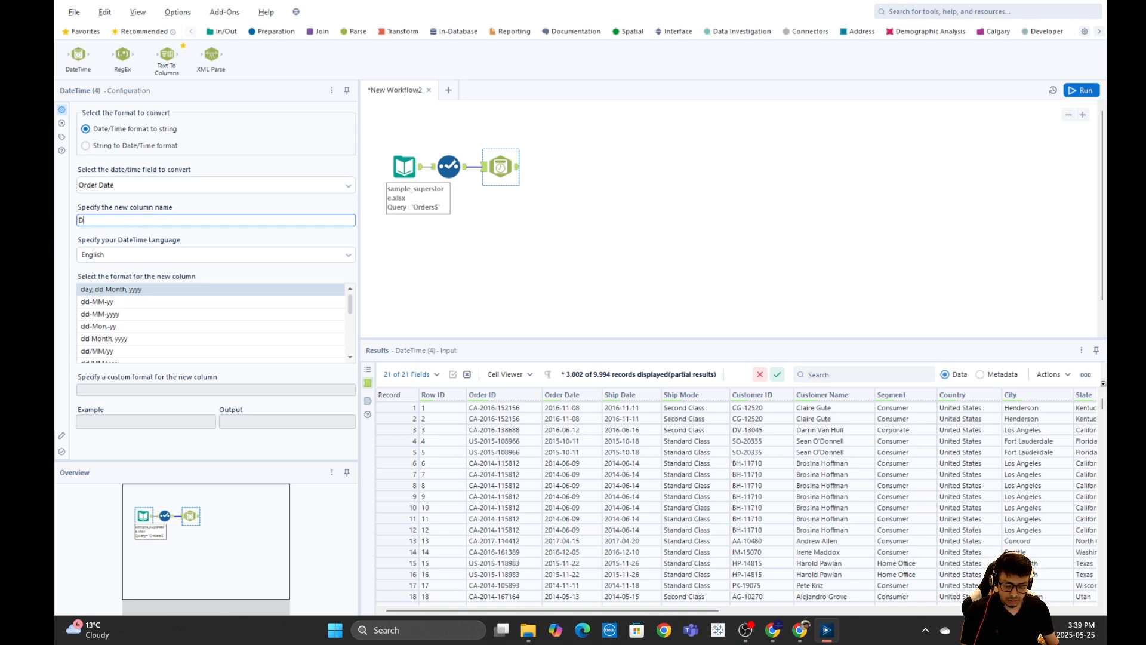
{"action": "key", "text": "BackSpace"}
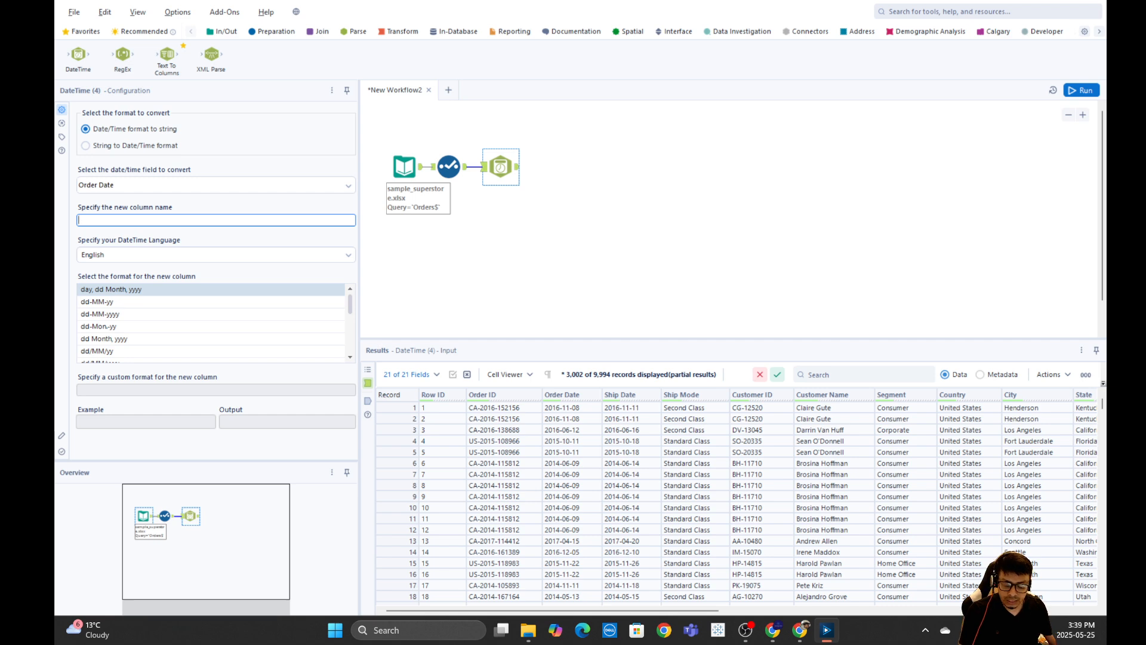
{"action": "type", "text": "D"}
{"action": "key", "text": "BackSpace"}
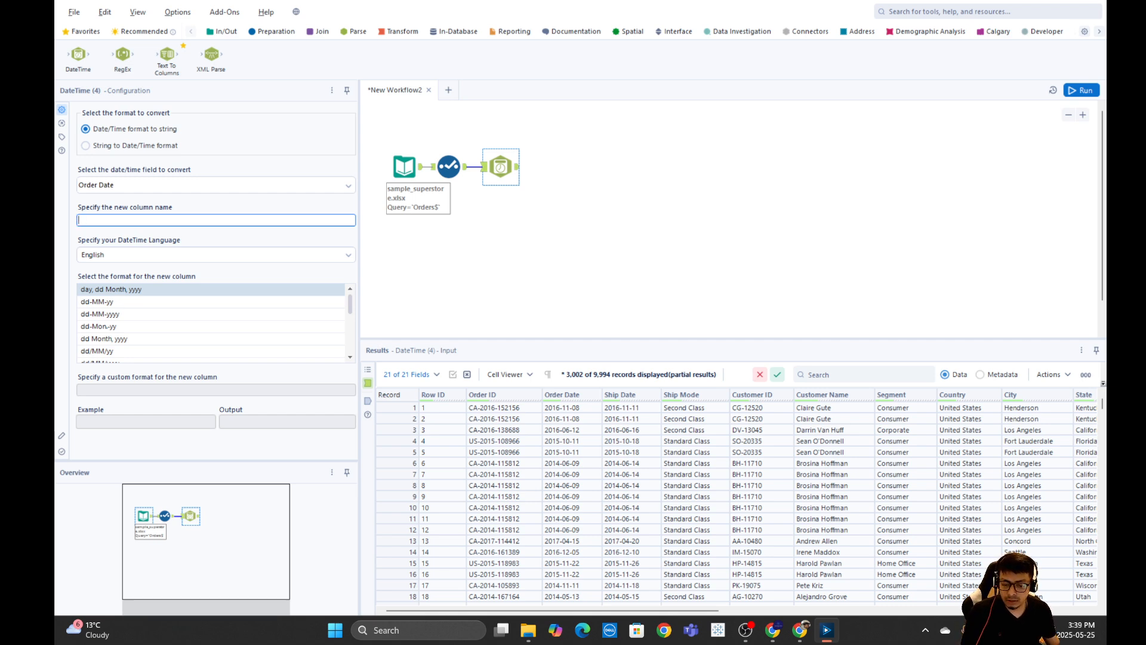
Delete the DateTime tool and undo the deletion.
{"action": "left_click", "coordinate": [548, 207]}
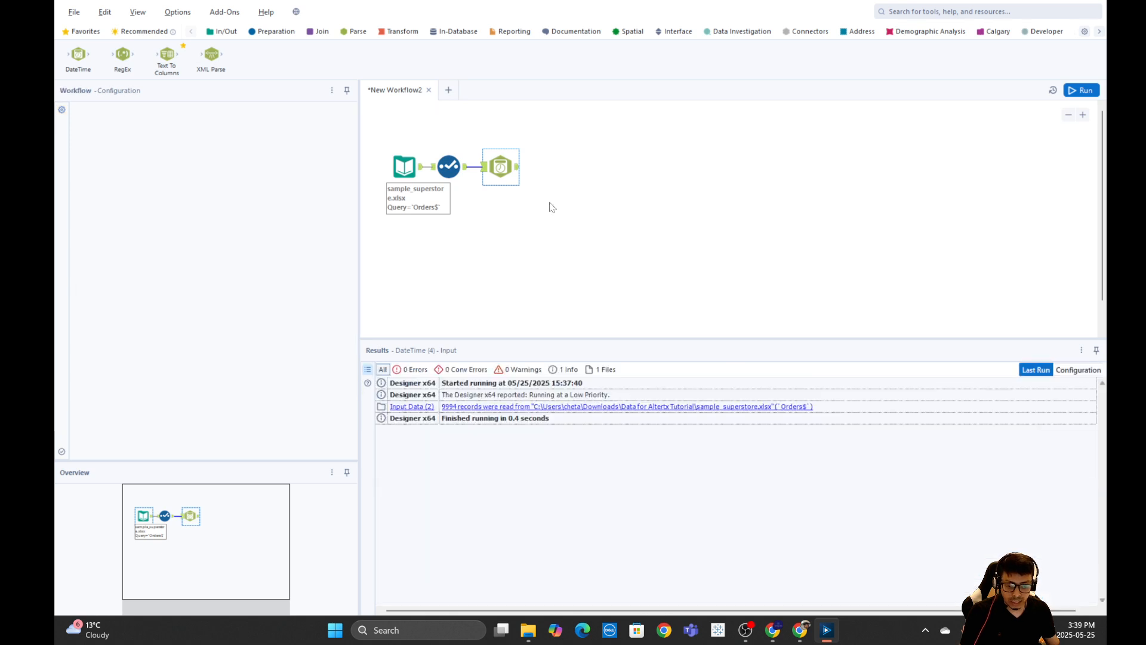
{"action": "left_click", "coordinate": [501, 167]}
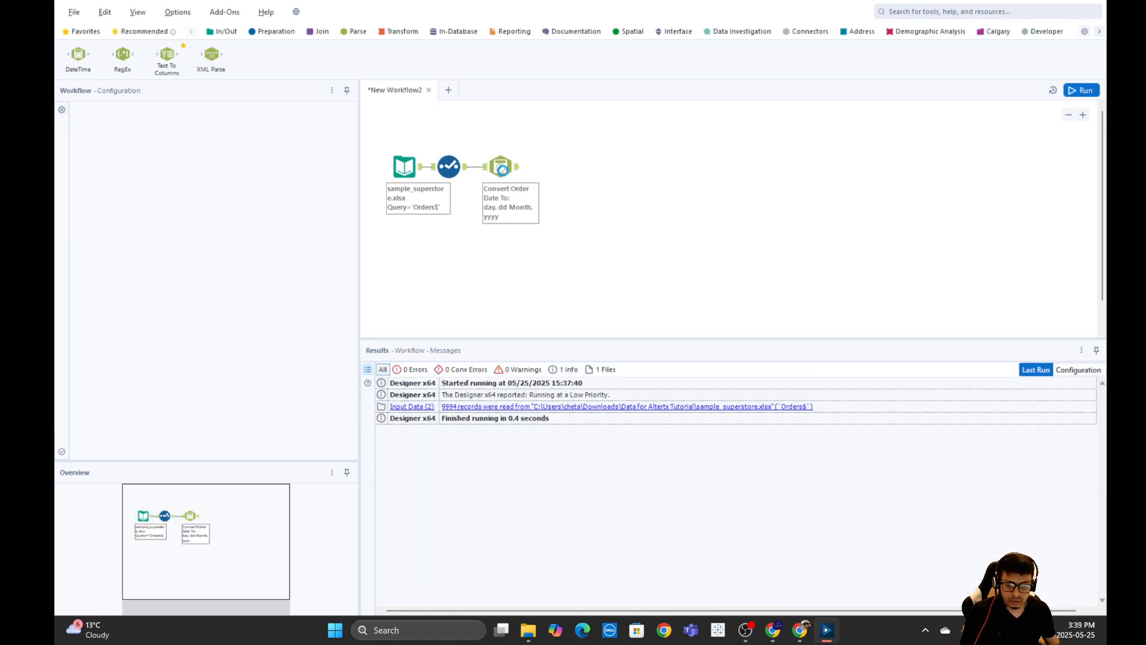
{"action": "key", "text": "Delete"}
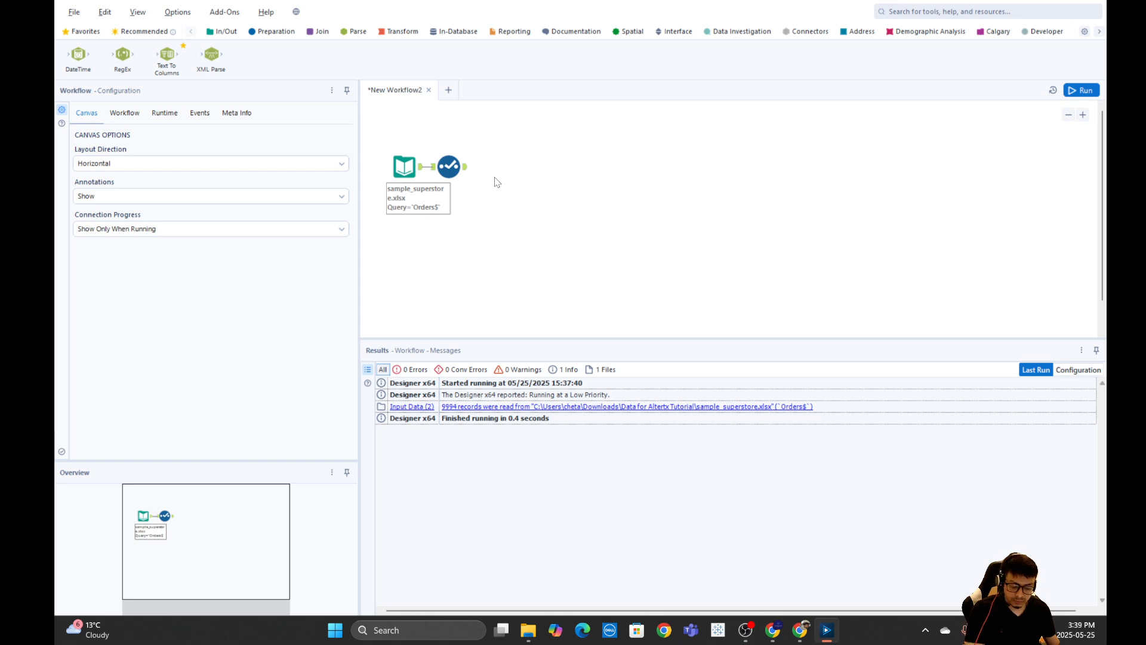
{"action": "key", "text": "ctrl+z"}
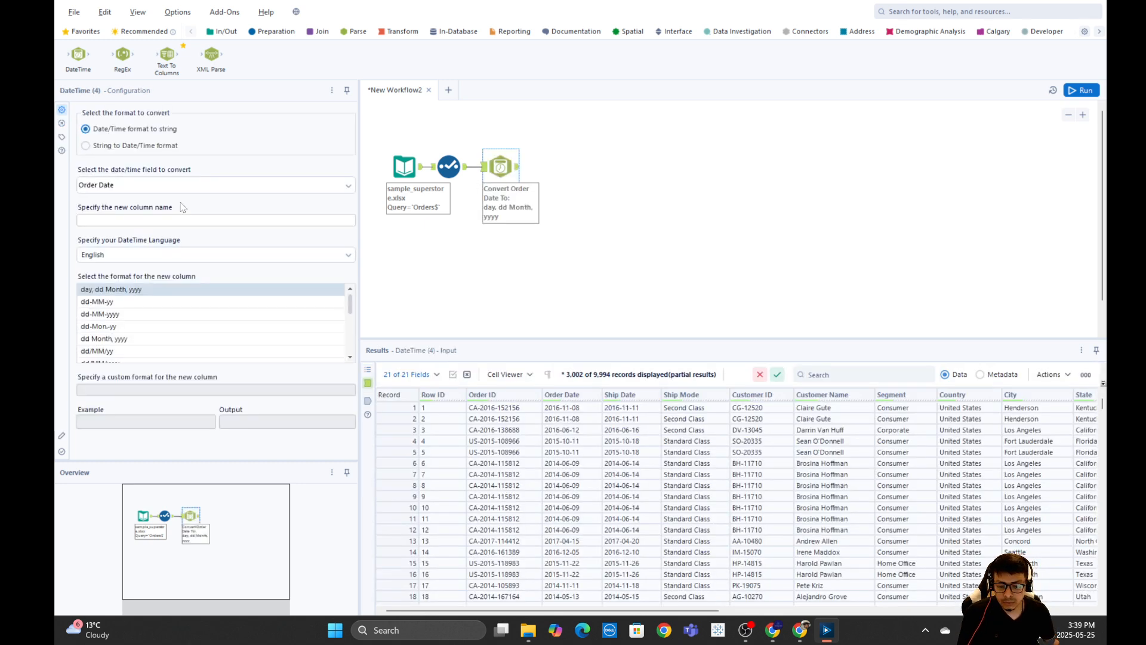
Name the new column "Date TO String".
{"action": "left_click", "coordinate": [97, 220]}
{"action": "type", "text": "Date"}
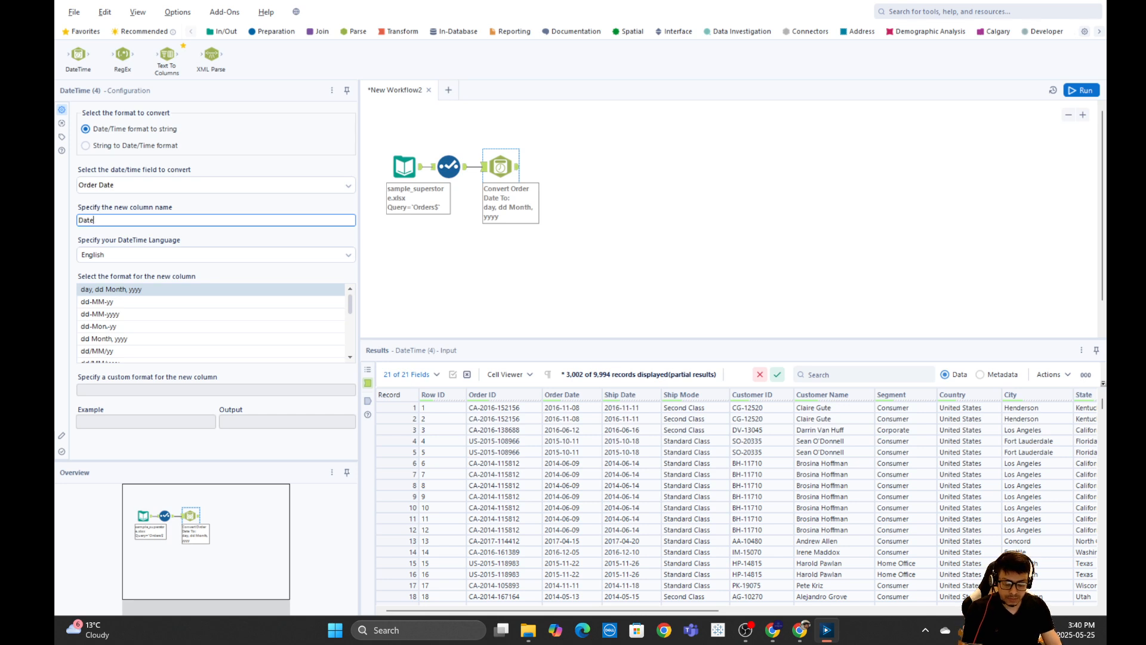
{"action": "type", "text": "time oUT"}
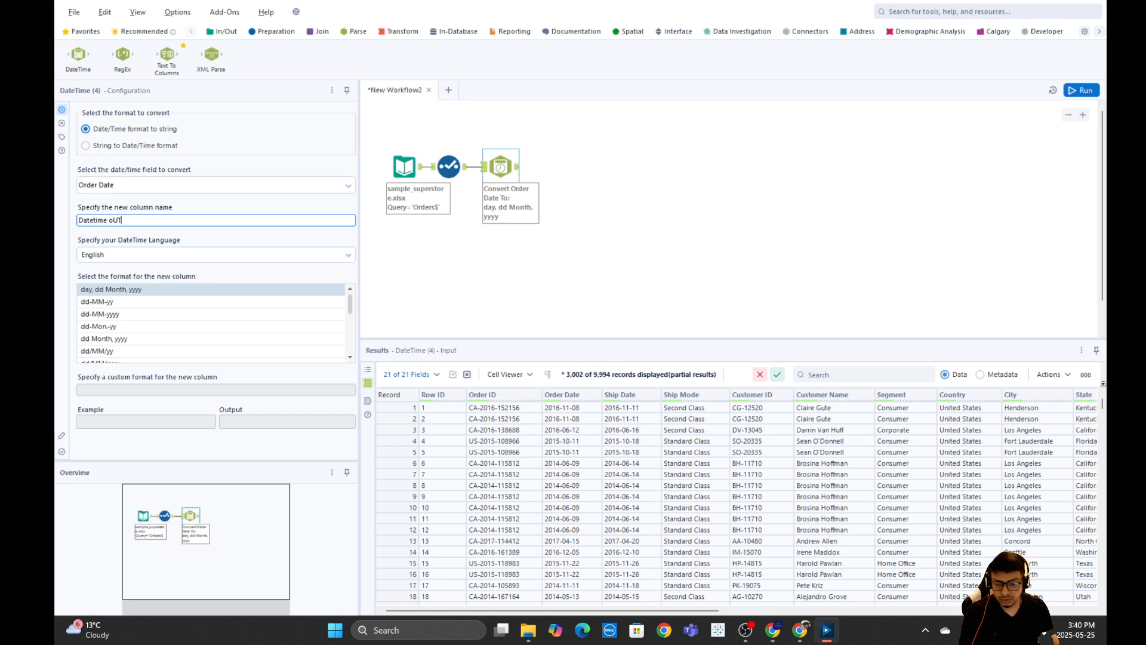
{"action": "double_click", "coordinate": [114, 220]}
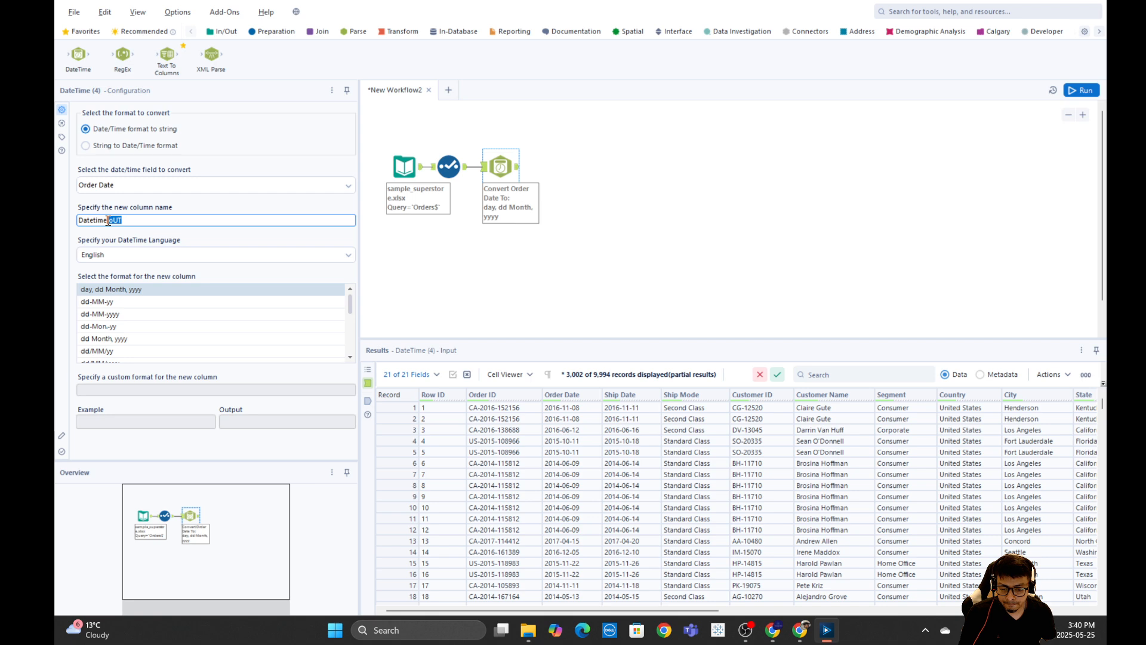
{"action": "key", "text": "BackSpace"}
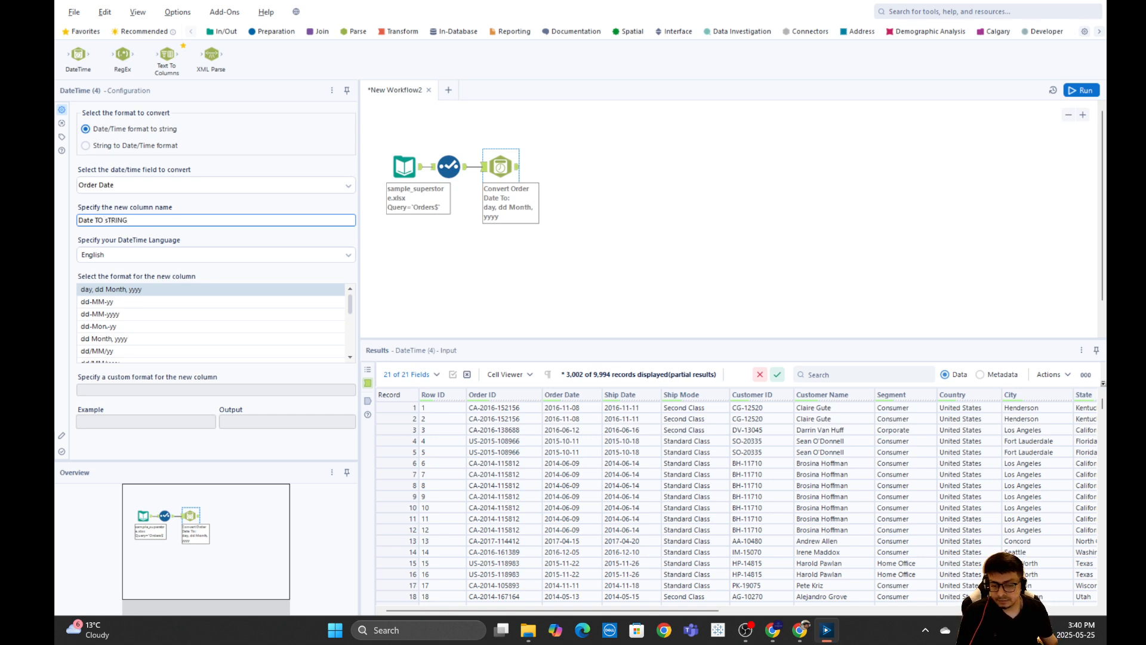
{"action": "left_click_drag", "start_coordinate": [136, 220], "coordinate": [105, 221]}
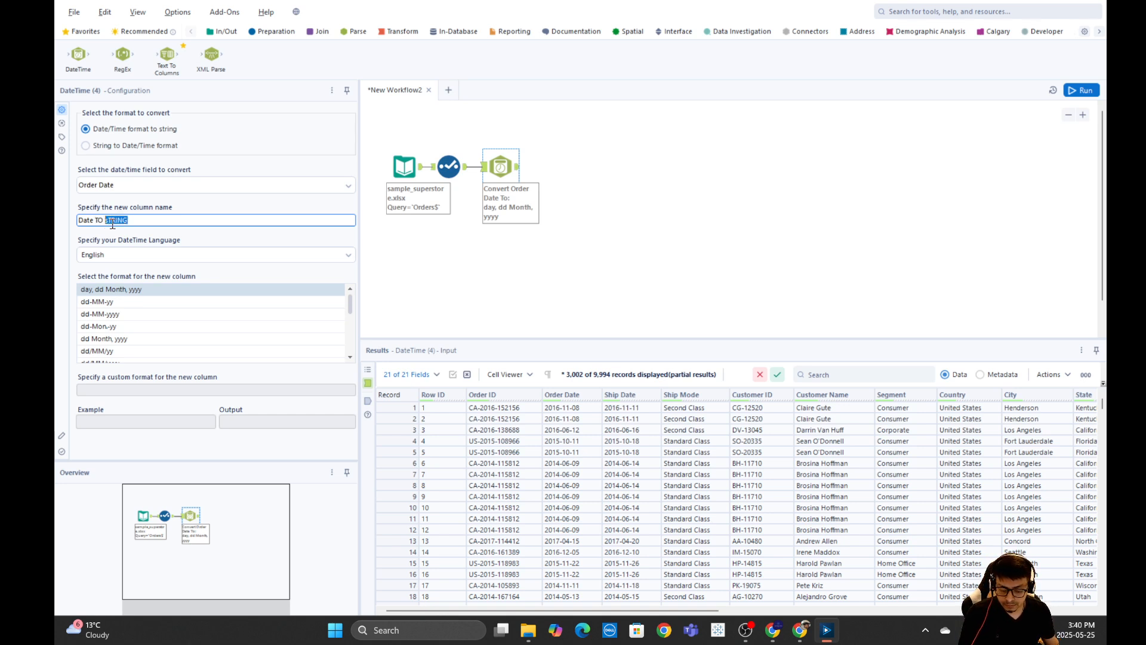
{"action": "type", "text": "S"}
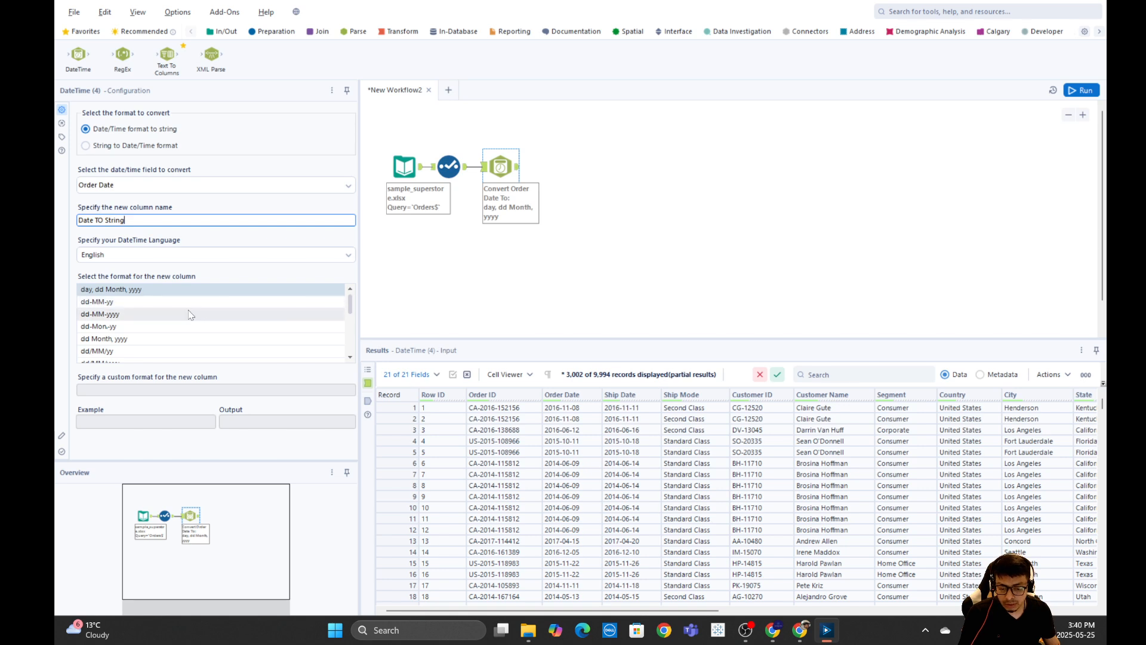
Choose the dd/MM/yyyy format for the new column and run the workflow.
{"action": "scroll", "coordinate": [191, 309], "scroll_direction": "down", "scroll_amount": 1}
{"action": "left_click", "coordinate": [110, 329]}
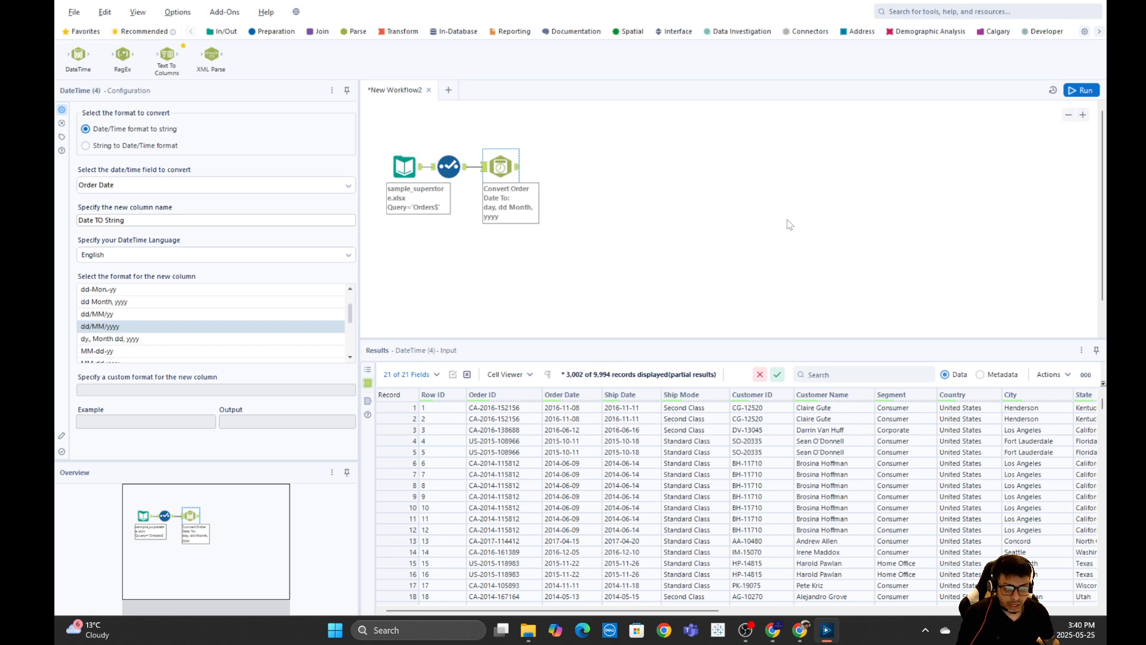
{"action": "left_click", "coordinate": [1081, 90]}
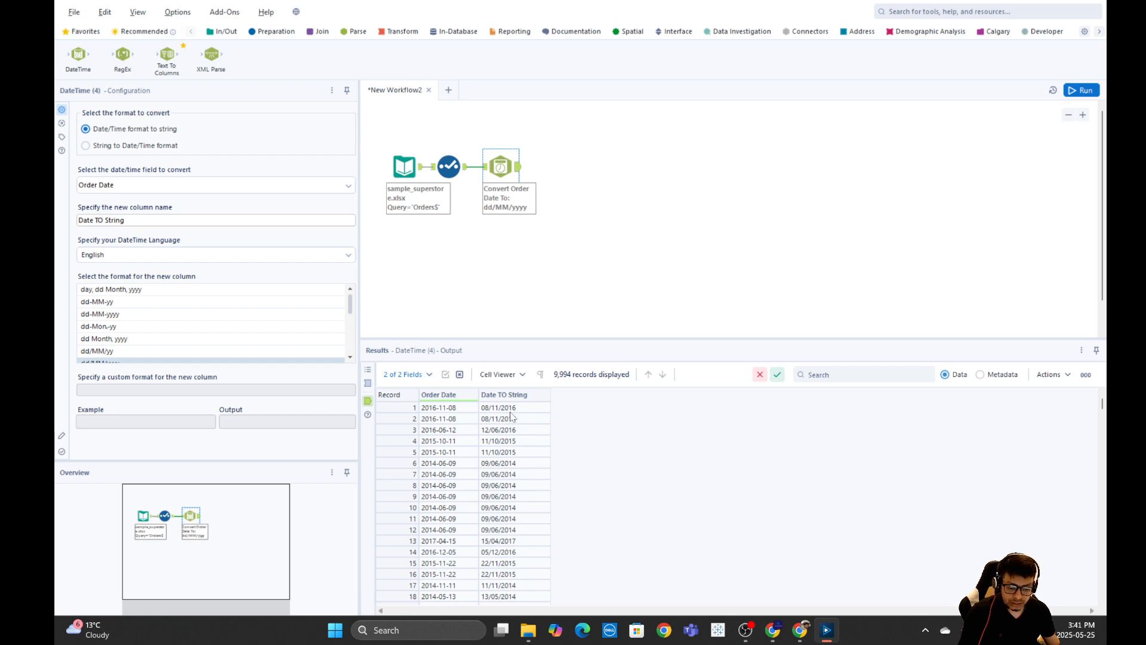
Add a Formula tool after the DateTime tool and create a new output column named "Parse Date".
{"action": "left_click", "coordinate": [88, 33]}
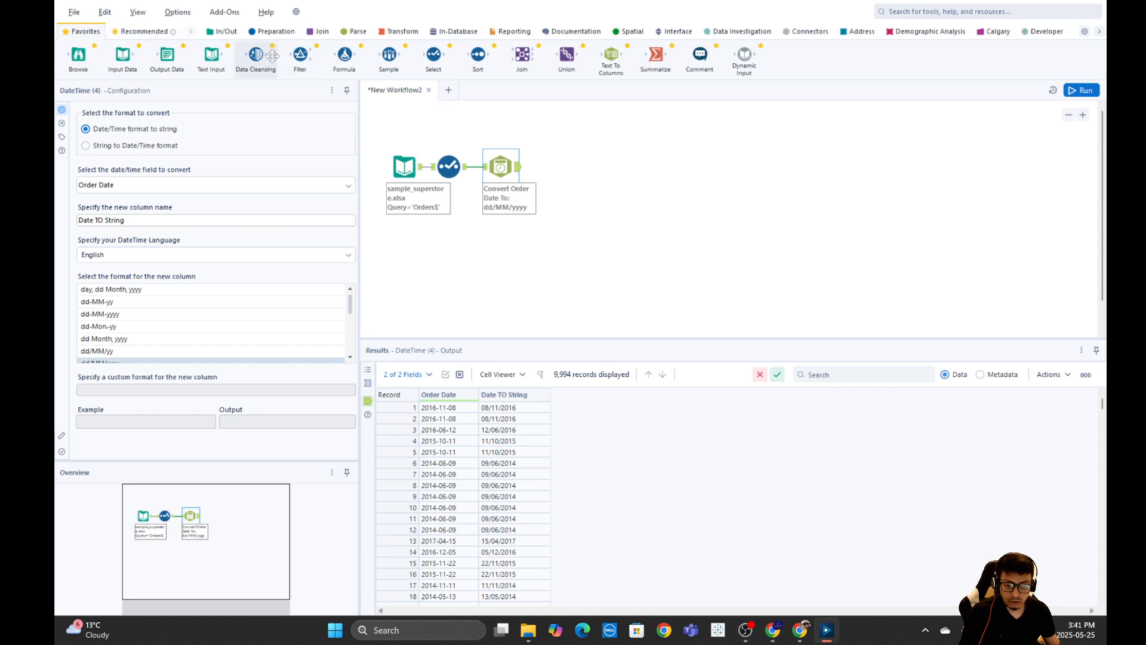
{"action": "left_click_drag", "start_coordinate": [345, 55], "coordinate": [560, 166]}
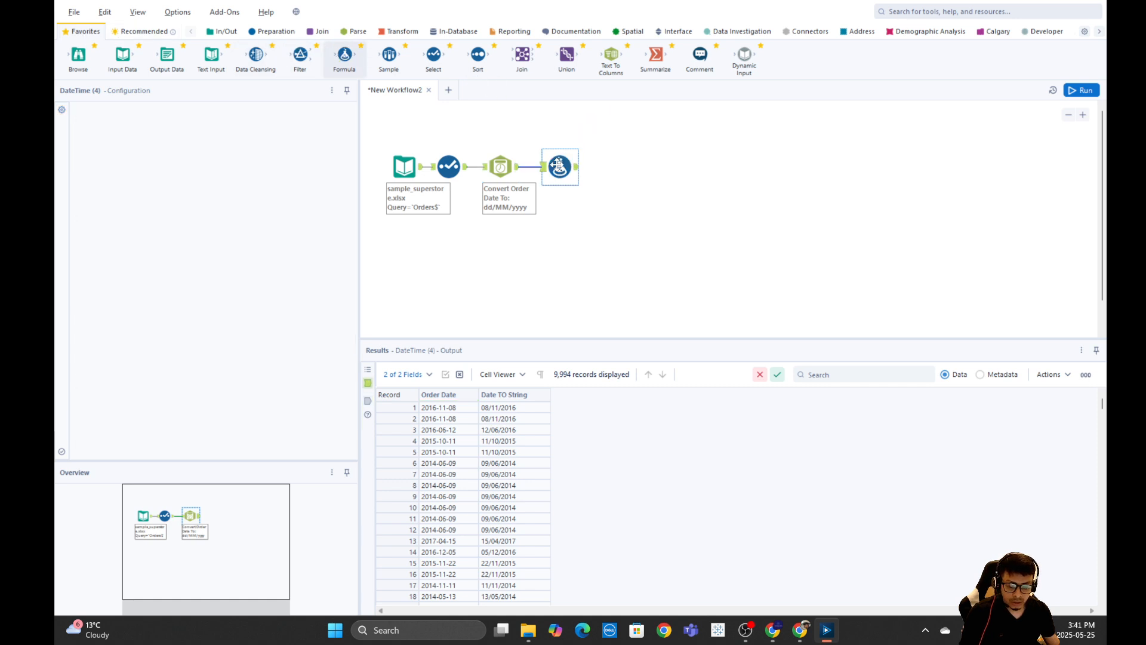
{"action": "left_click", "coordinate": [112, 123]}
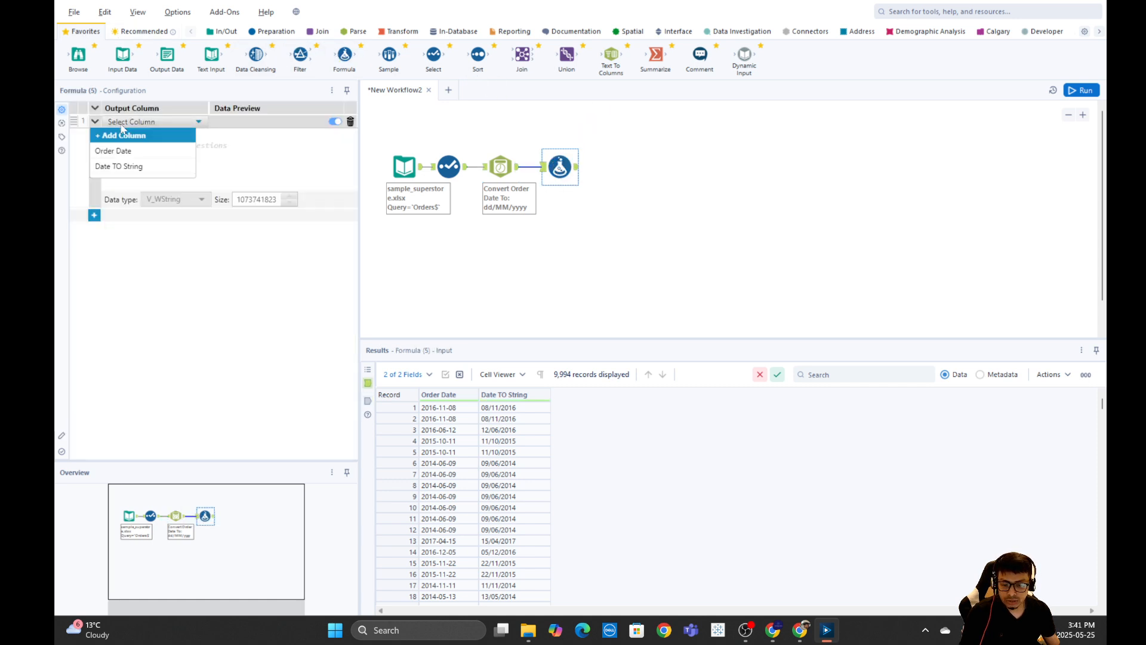
{"action": "left_click", "coordinate": [125, 134]}
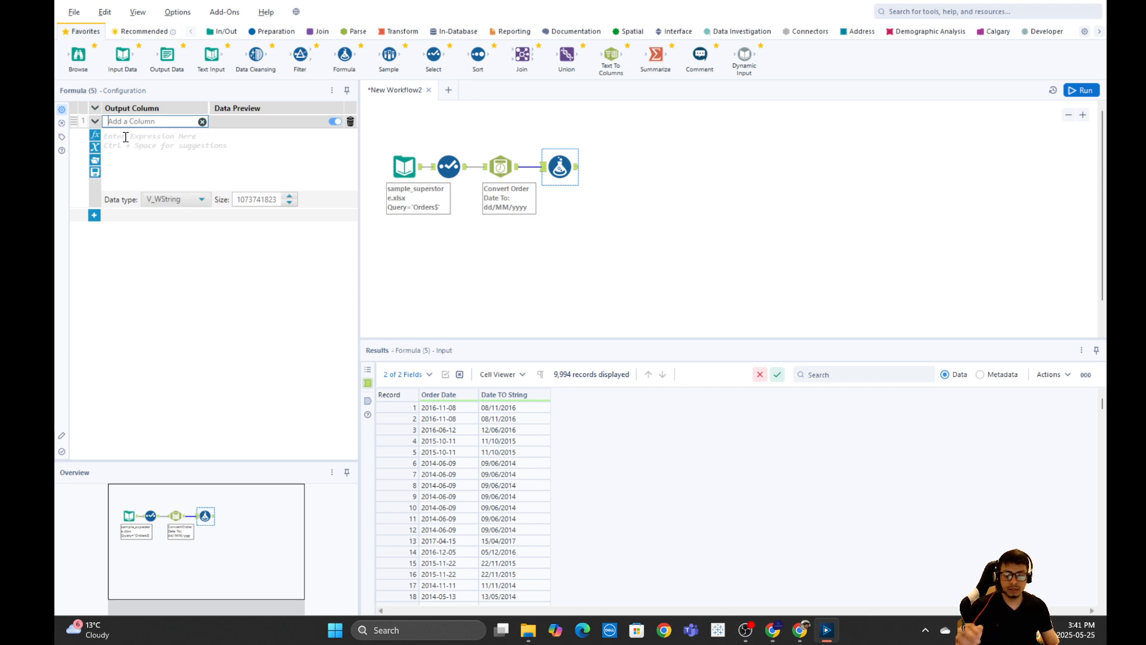
{"action": "type", "text": "Pa"}
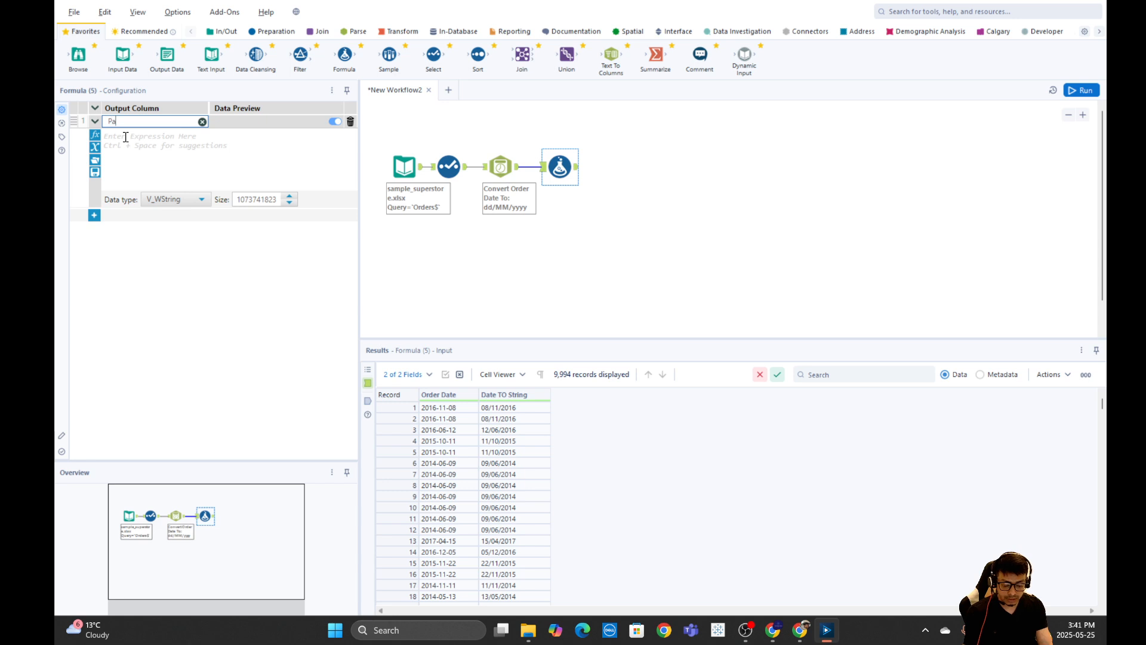
{"action": "type", "text": "rse Date"}
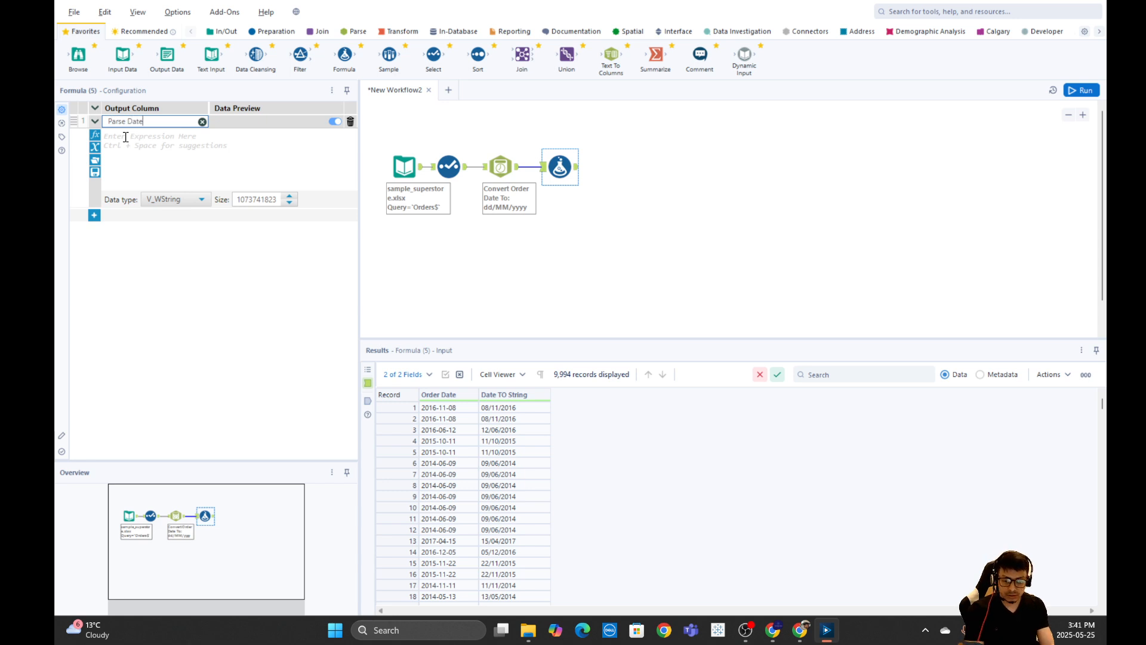
Set the Parse Date column's data type to Date.
{"action": "left_click", "coordinate": [167, 199]}
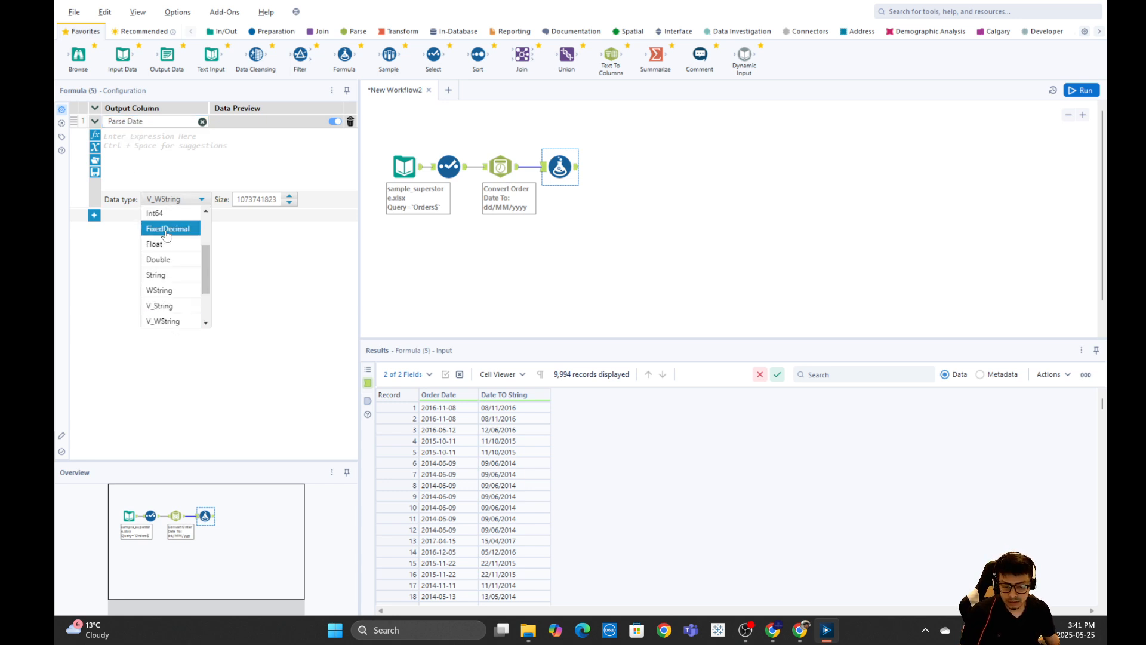
{"action": "scroll", "coordinate": [166, 272], "scroll_direction": "down", "scroll_amount": 2}
{"action": "left_click", "coordinate": [167, 273]}
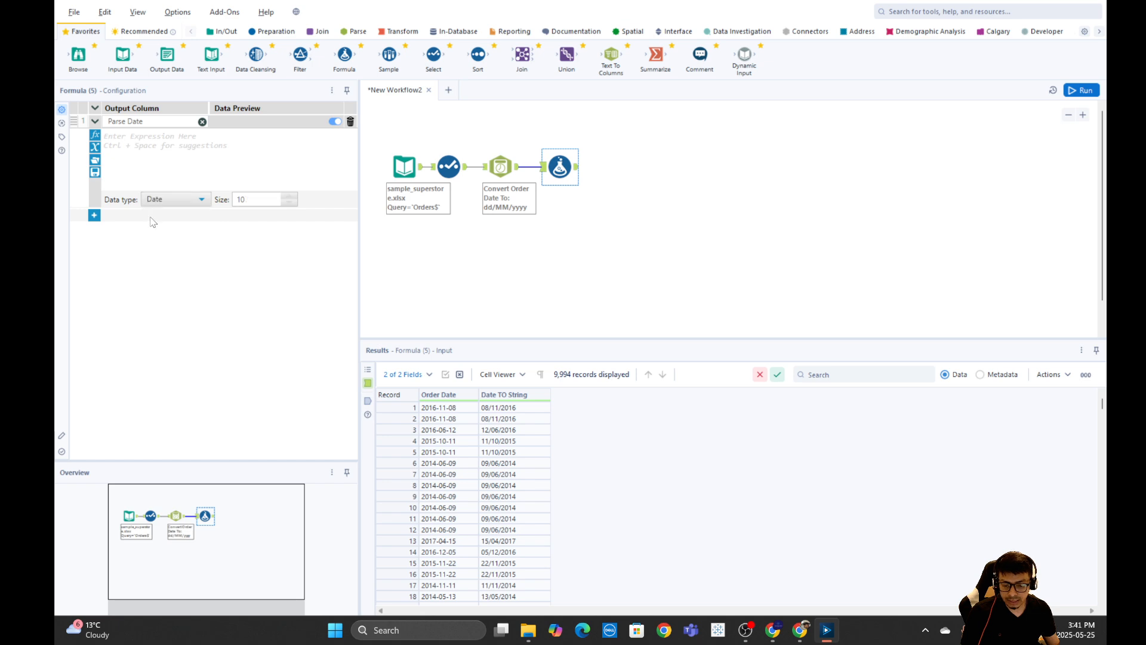
Start the expression with the DateTimeParse function, using the [Date TO String] field as its string argument.
{"action": "left_click", "coordinate": [131, 144]}
{"action": "type", "text": "date"}
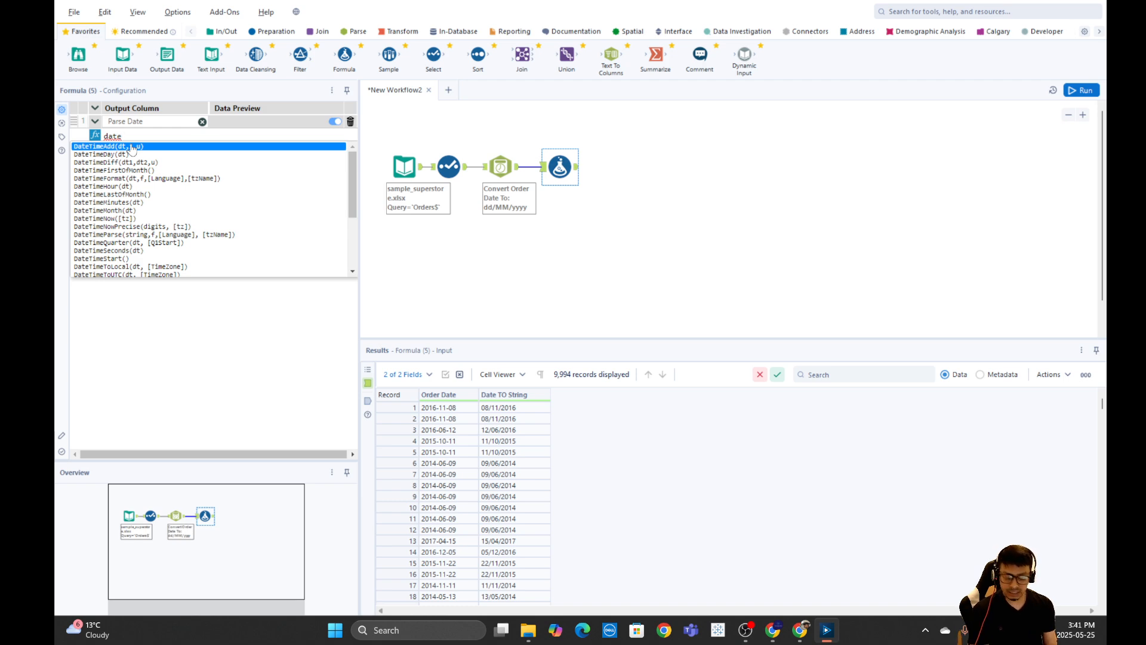
{"action": "key", "text": "BackSpace"}
{"action": "key", "text": "BackSpace"}
{"action": "key", "text": "BackSpace"}
{"action": "key", "text": "BackSpace"}
{"action": "type", "text": "pr"}
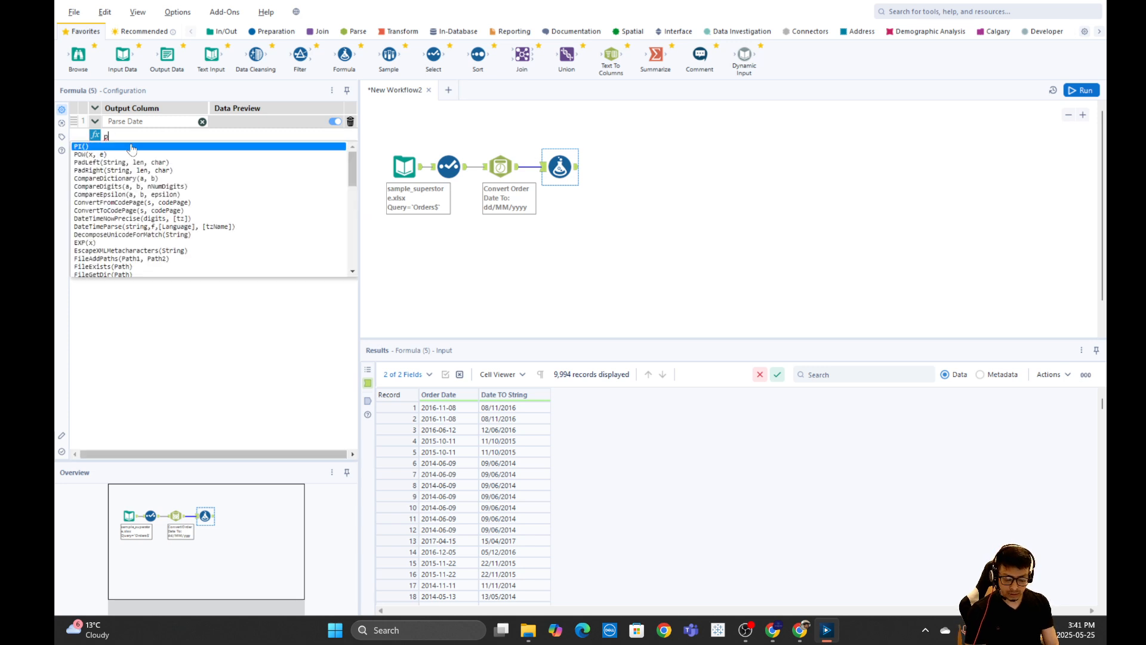
{"action": "key", "text": "BackSpace"}
{"action": "key", "text": "BackSpace"}
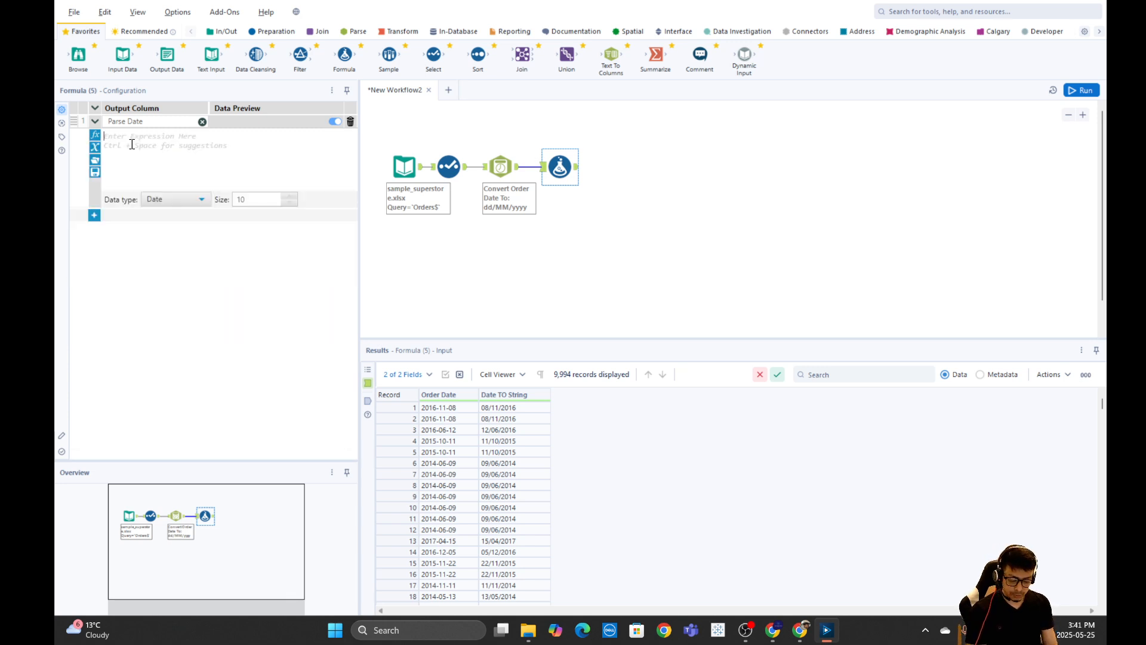
{"action": "type", "text": "Parse"}
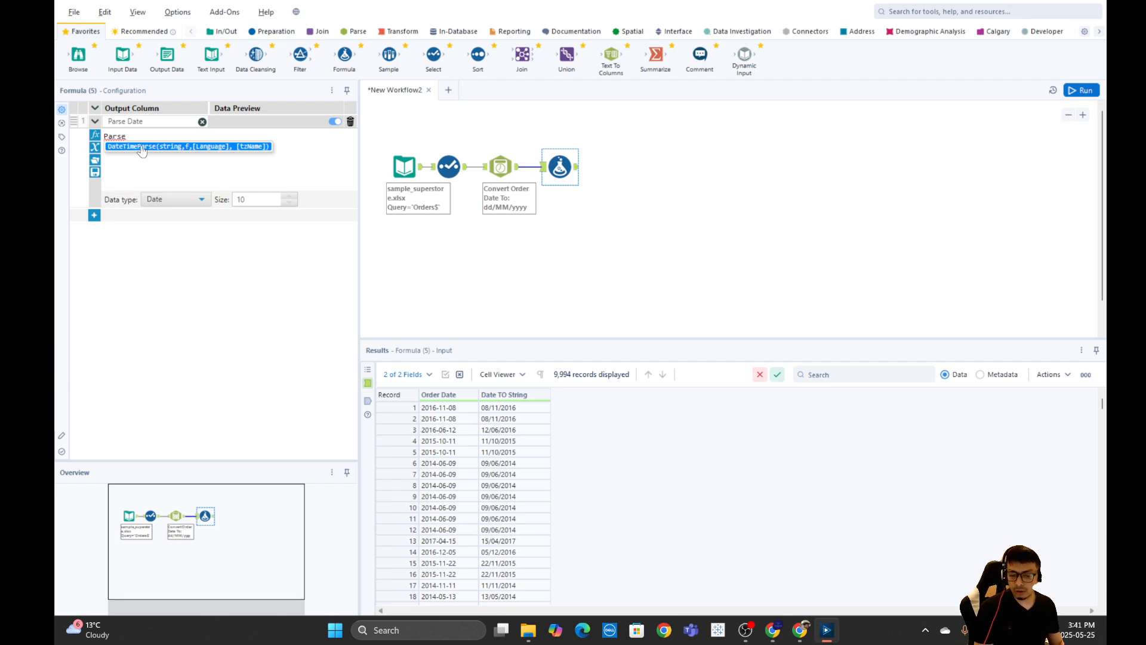
{"action": "left_click", "coordinate": [145, 149]}
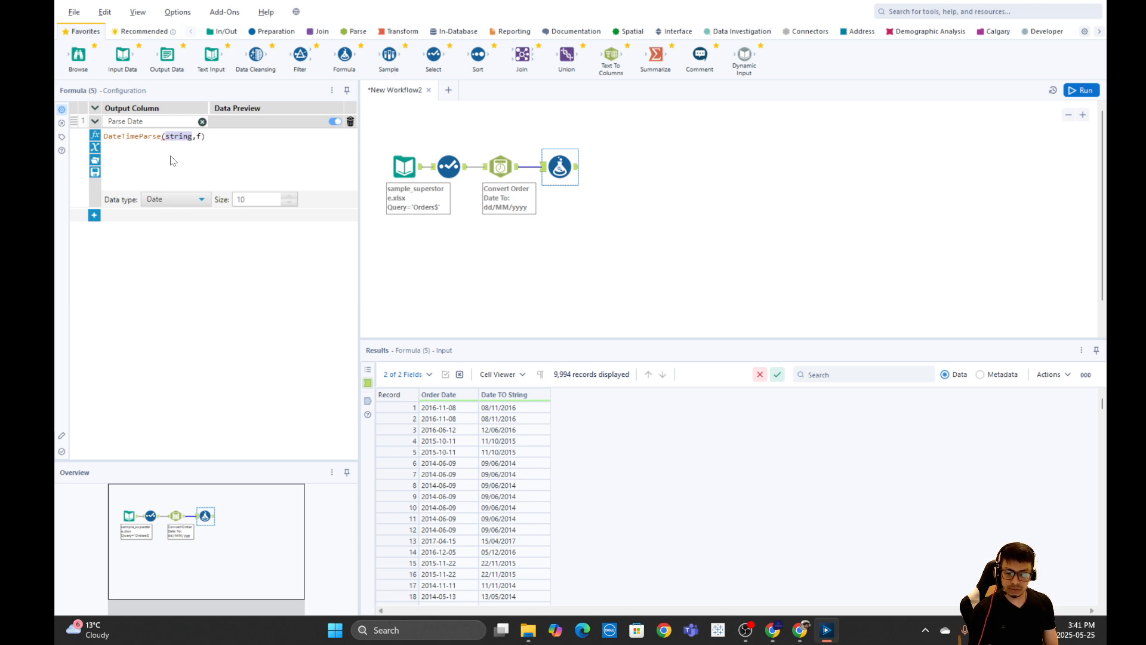
{"action": "type", "text": "date"}
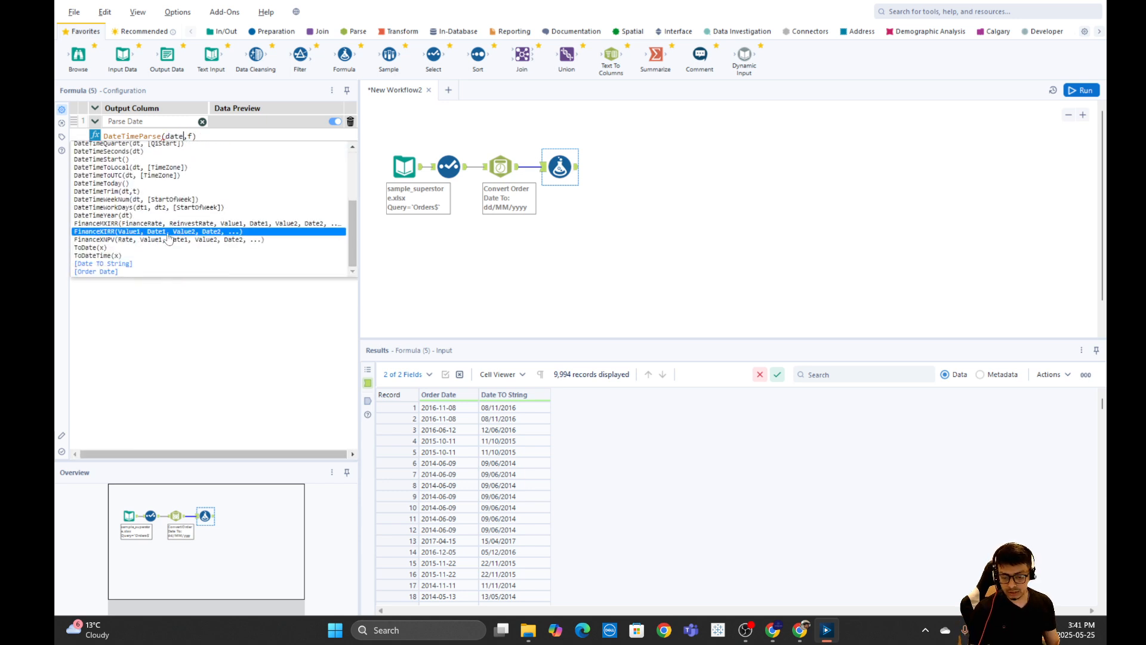
{"action": "left_click", "coordinate": [115, 266]}
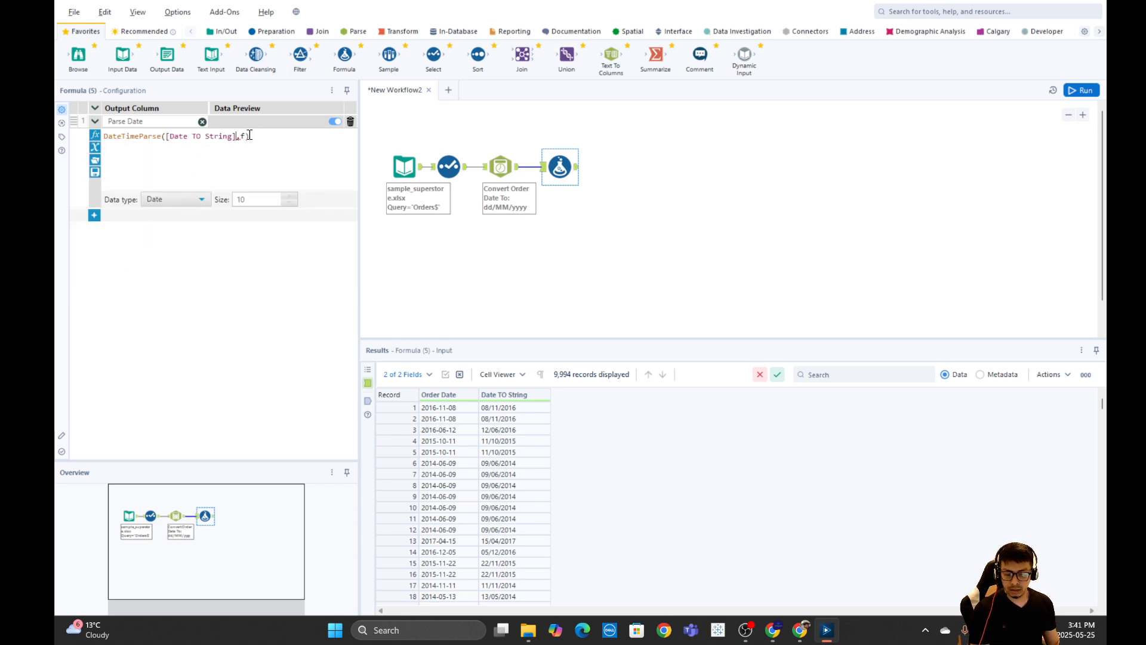
Set the DateTimeParse format argument to "%d/%m/%Y" and run the workflow.
{"action": "key", "text": "BackSpace"}
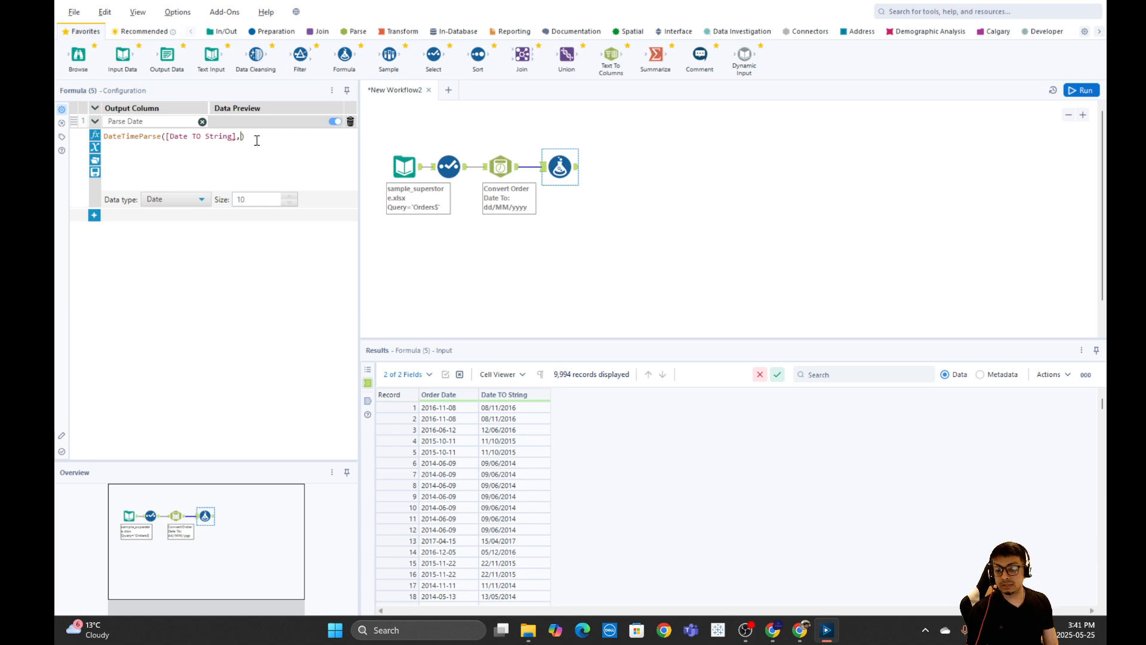
{"action": "type", "text": "\"\""}
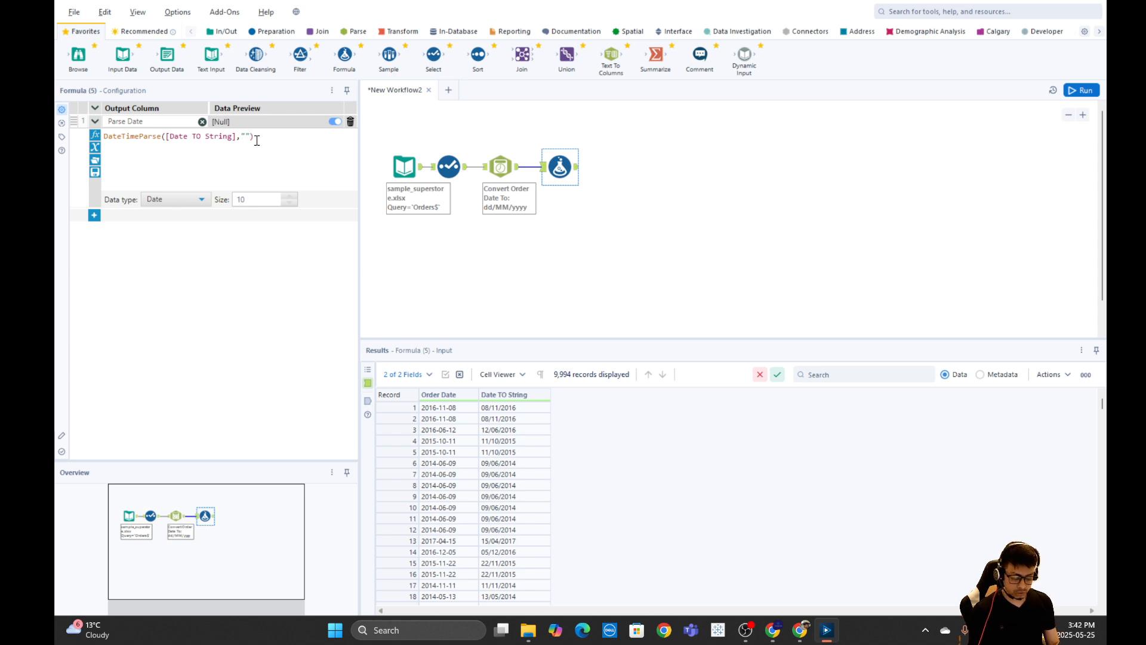
{"action": "type", "text": "%"}
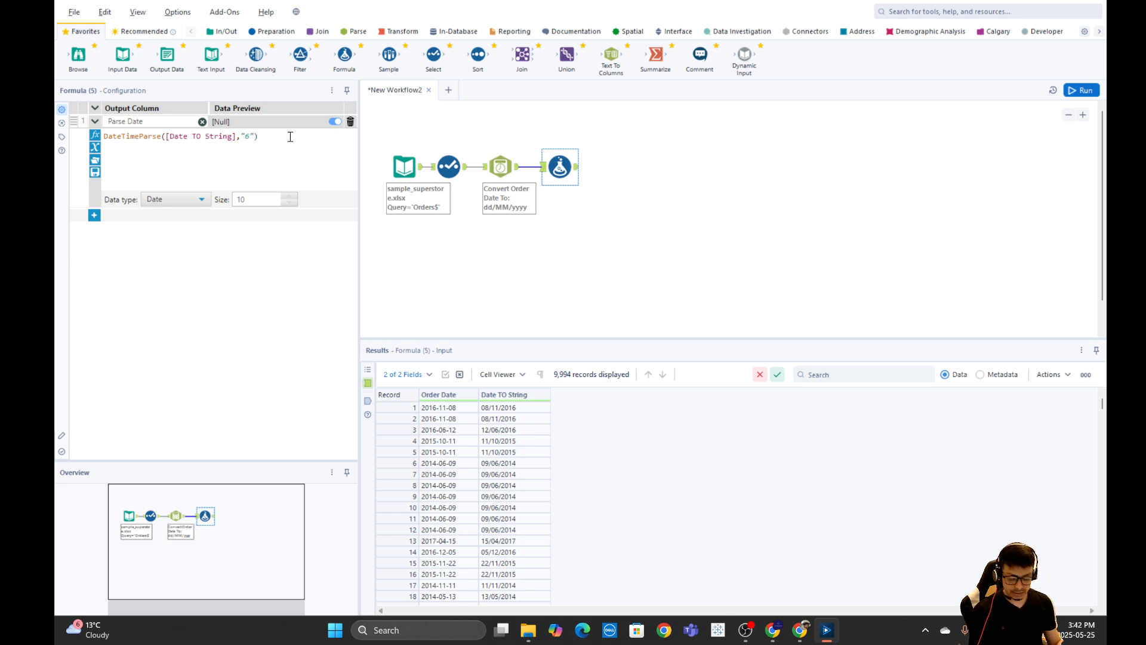
{"action": "type", "text": "d/"}
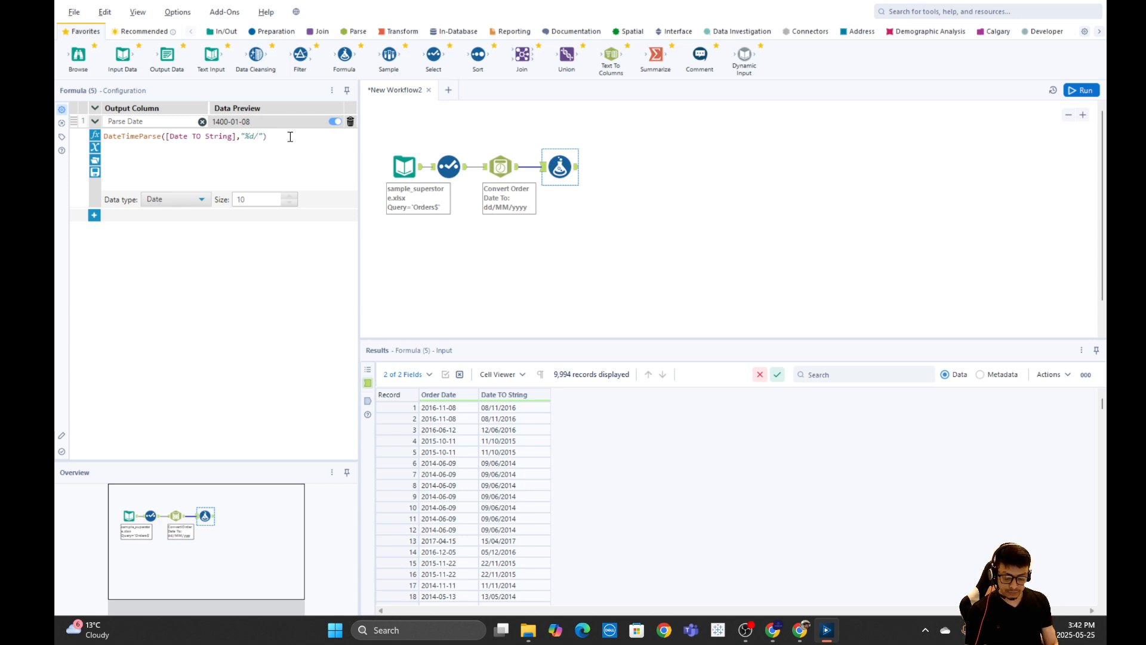
{"action": "type", "text": "%m/"}
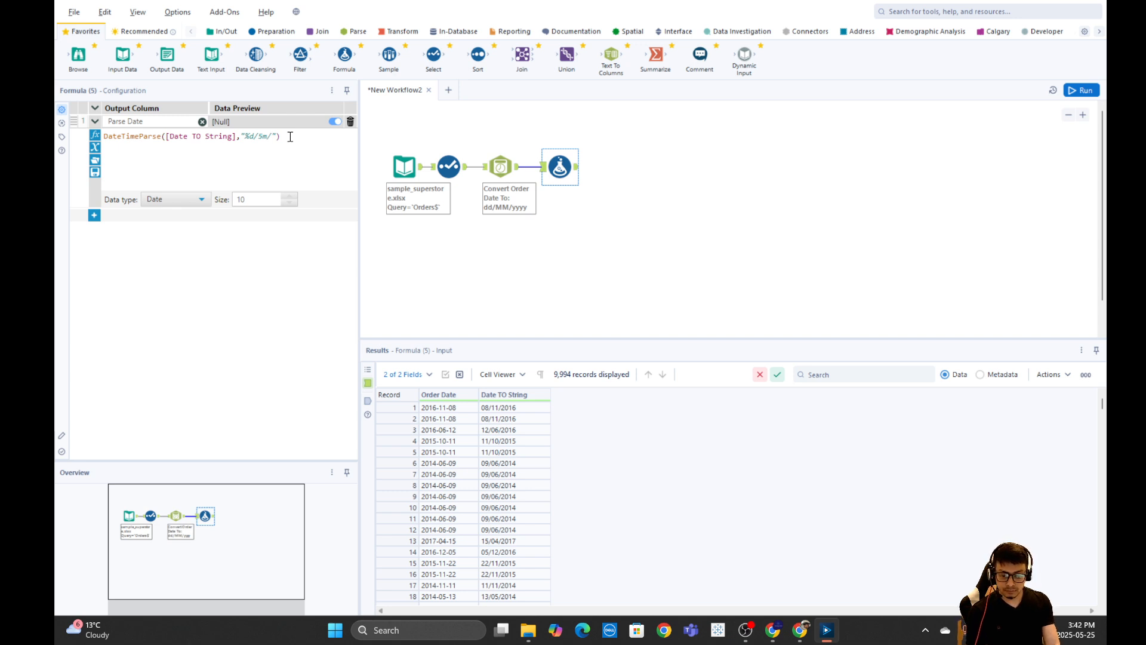
{"action": "type", "text": "%Y"}
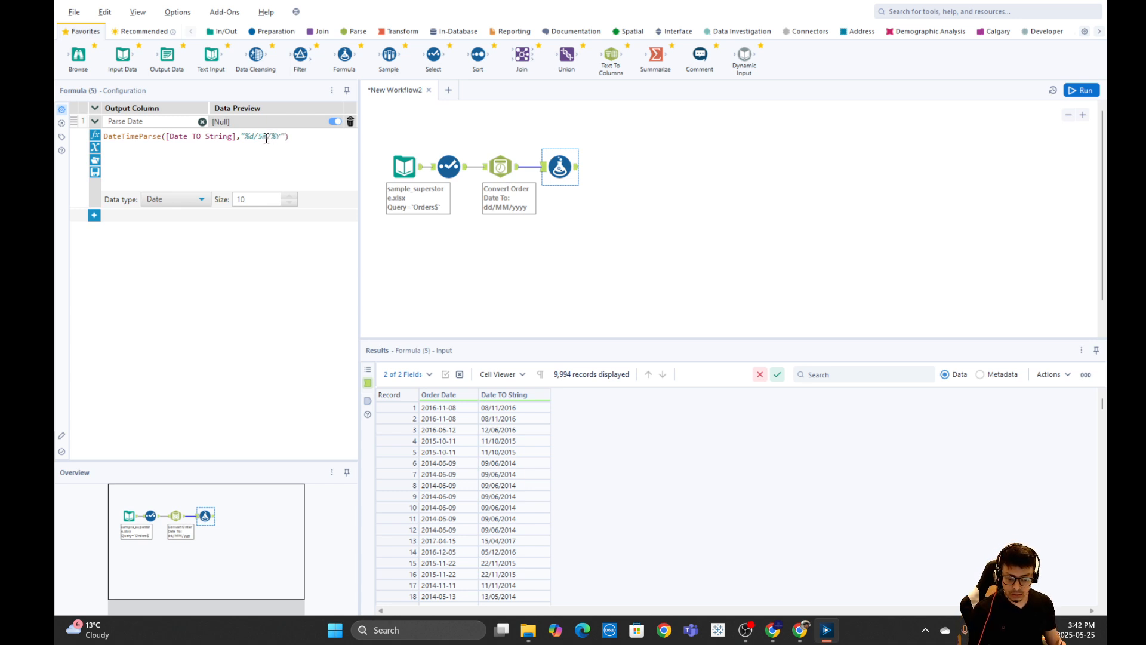
{"action": "left_click_drag", "start_coordinate": [263, 137], "coordinate": [276, 148]}
{"action": "key", "text": "Left"}
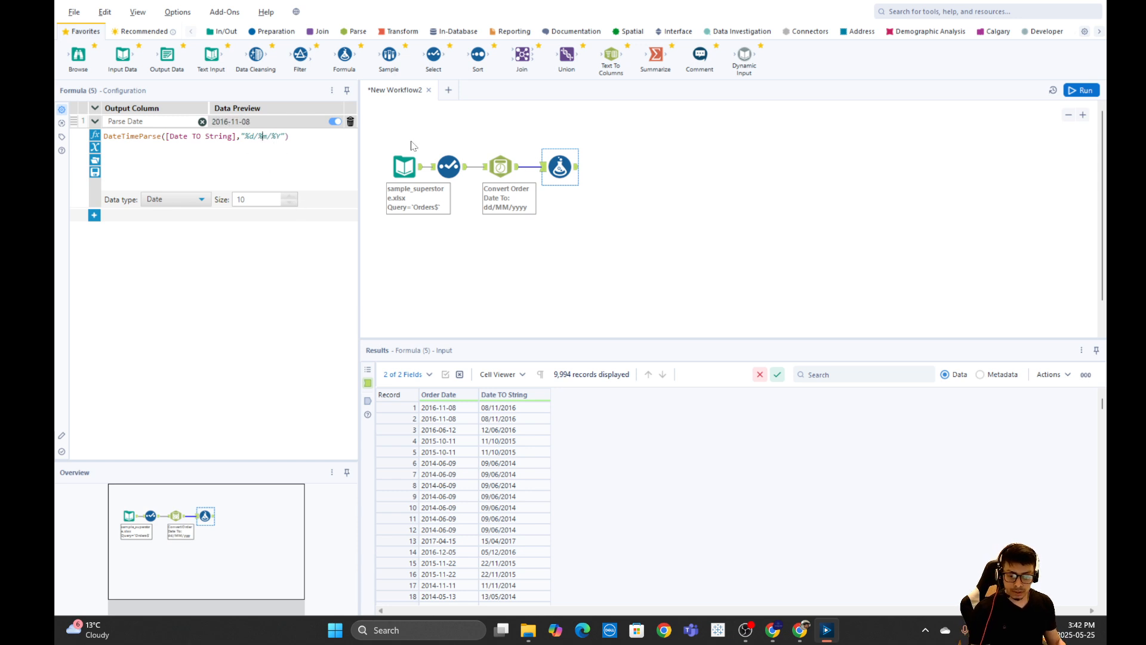
{"action": "left_click", "coordinate": [1073, 90]}
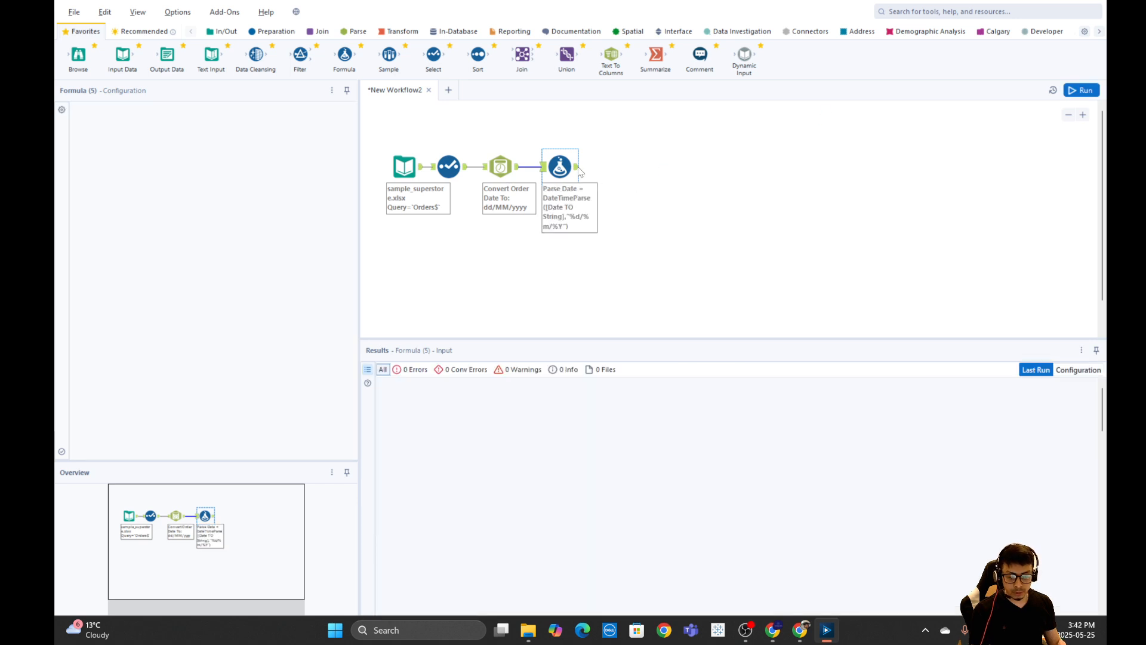